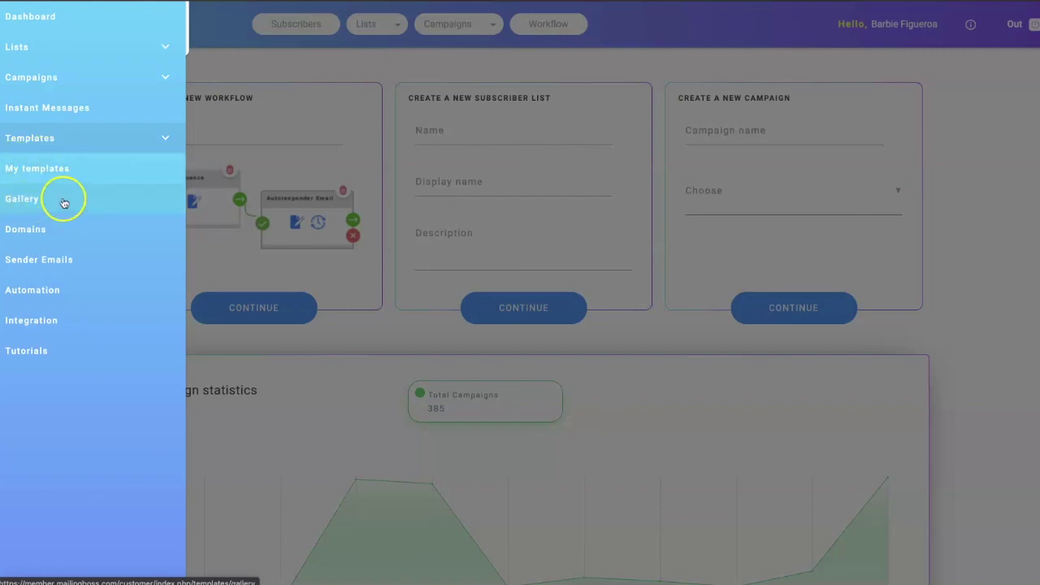
Look at the email template gallery, and open the existing Builderall list template from the saved templates for editing
left_click(63, 200)
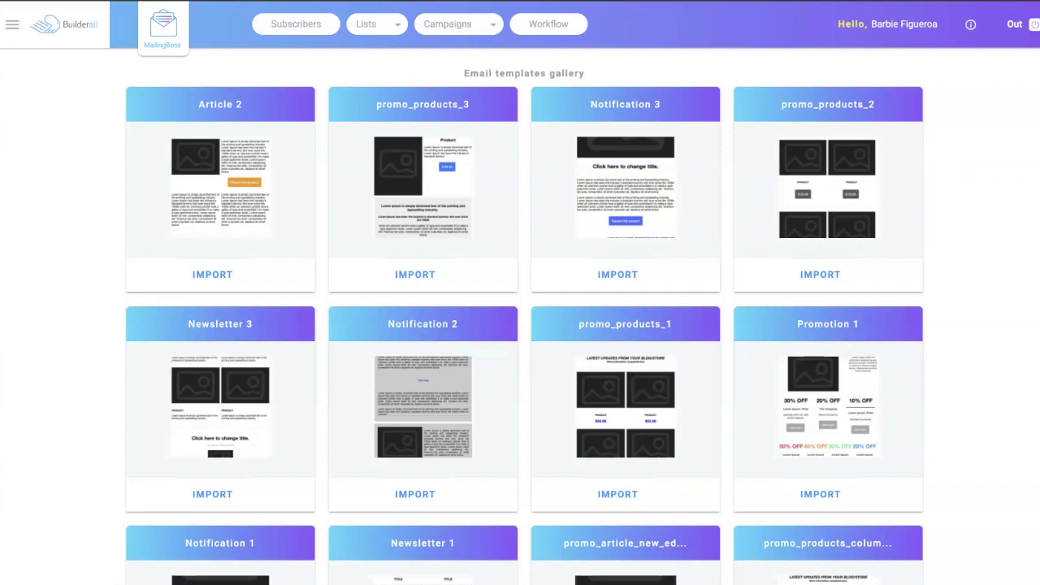
left_click(13, 27)
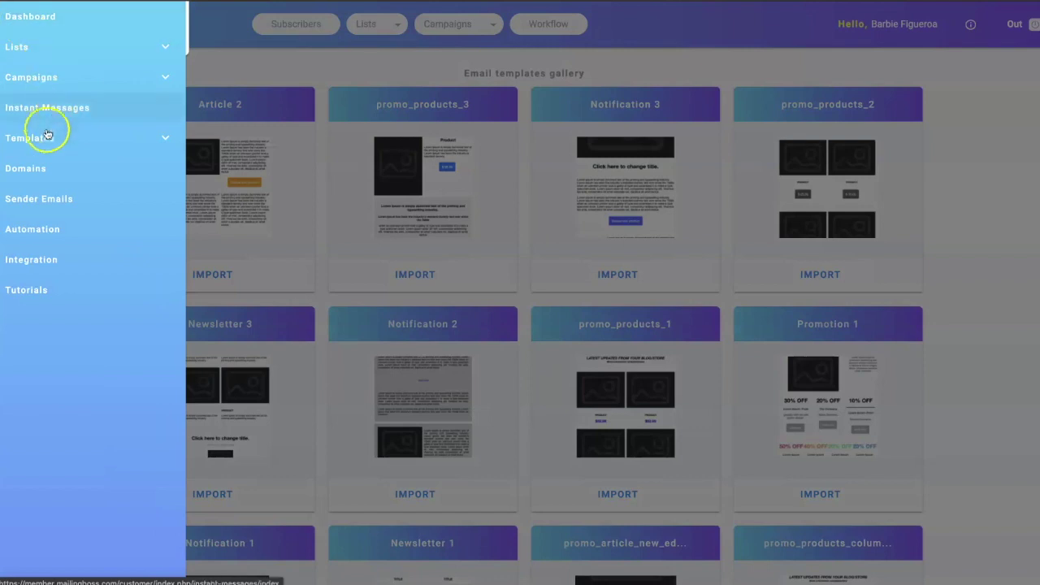
left_click(149, 139)
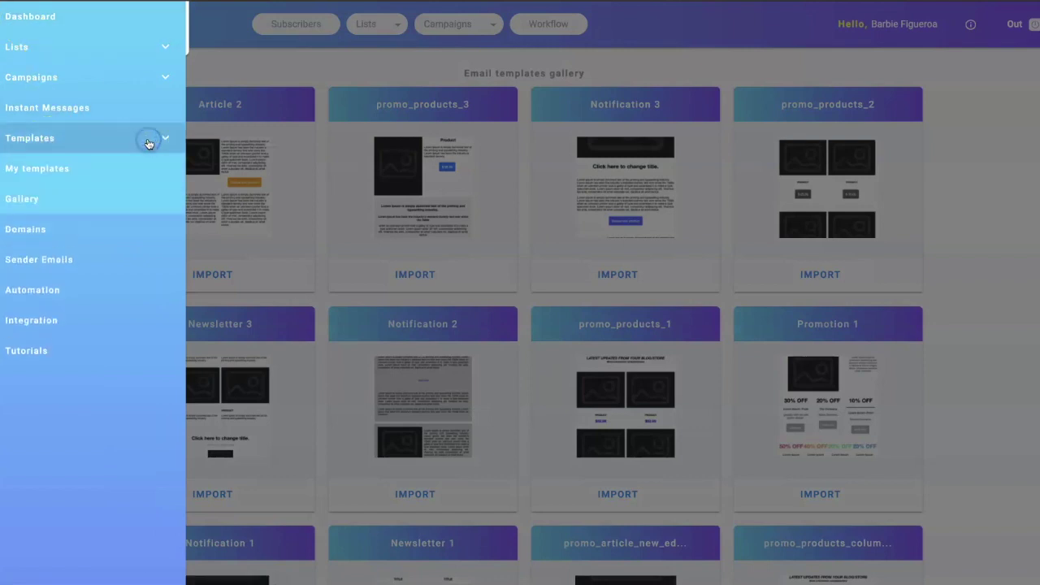
left_click(21, 173)
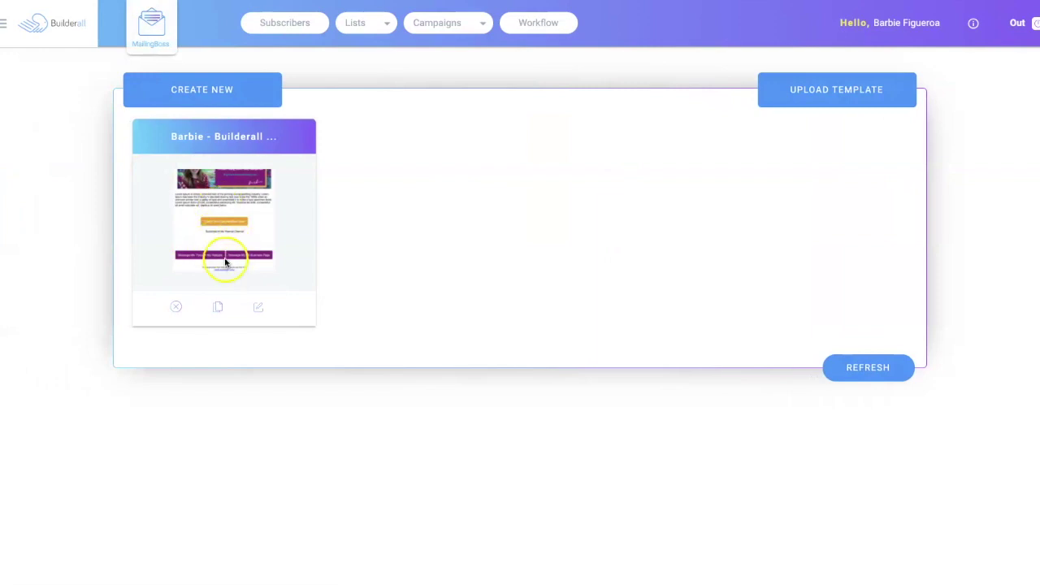
left_click(258, 309)
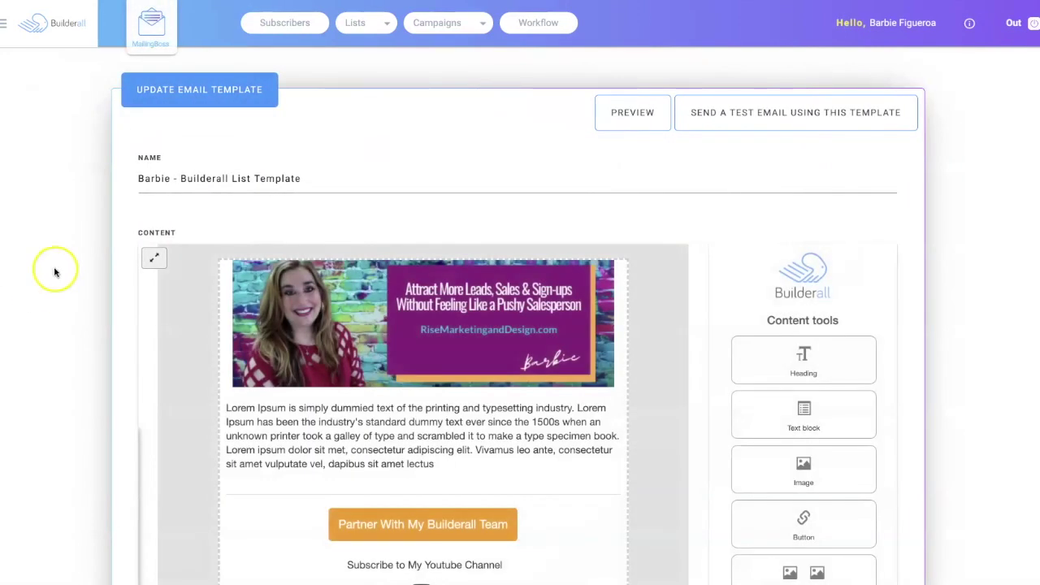
Look through the template's header, body text, buttons and unsubscribe footer, and check the full layout in an enlarged preview window
scroll(170, 334, "down", 1)
scroll(170, 334, "up", 1)
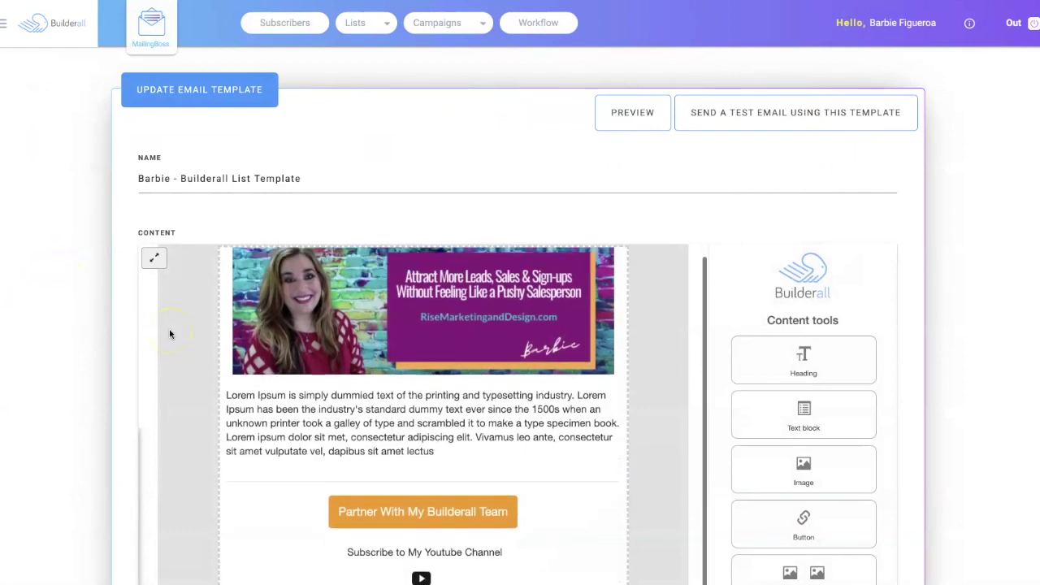
scroll(998, 206, "down", 1)
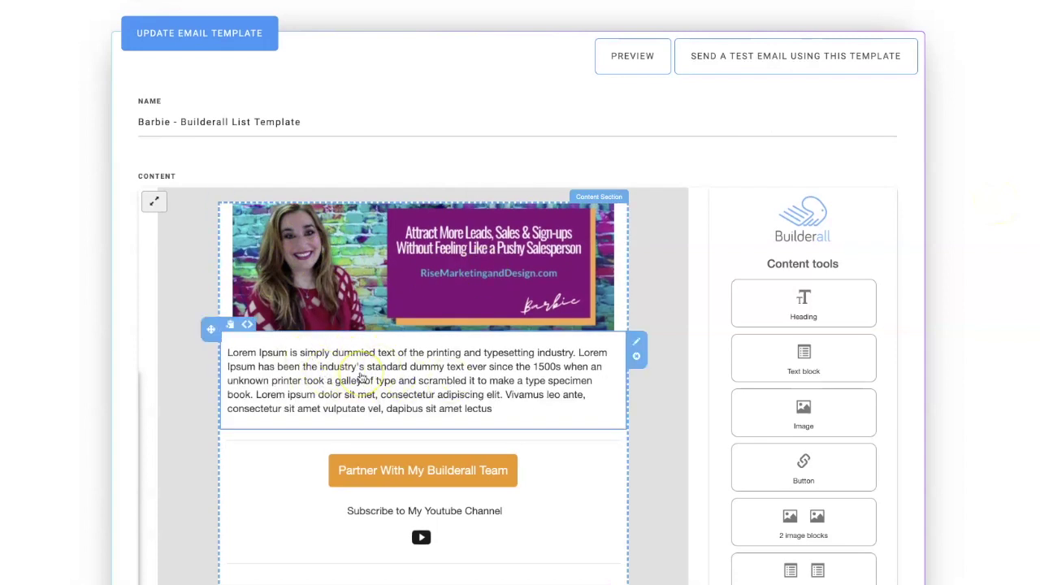
scroll(342, 373, "down", 1)
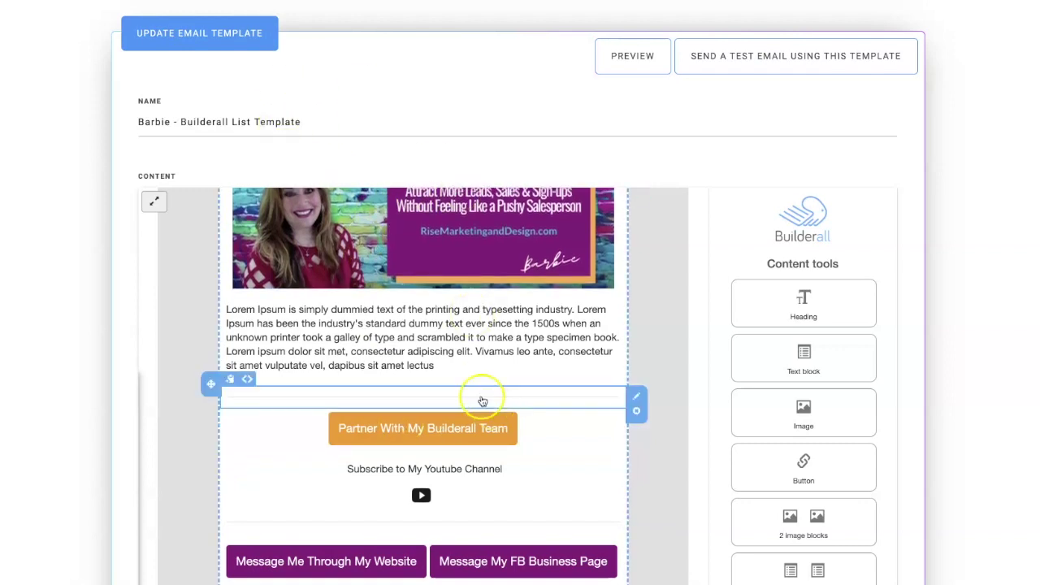
scroll(445, 429, "down", 1)
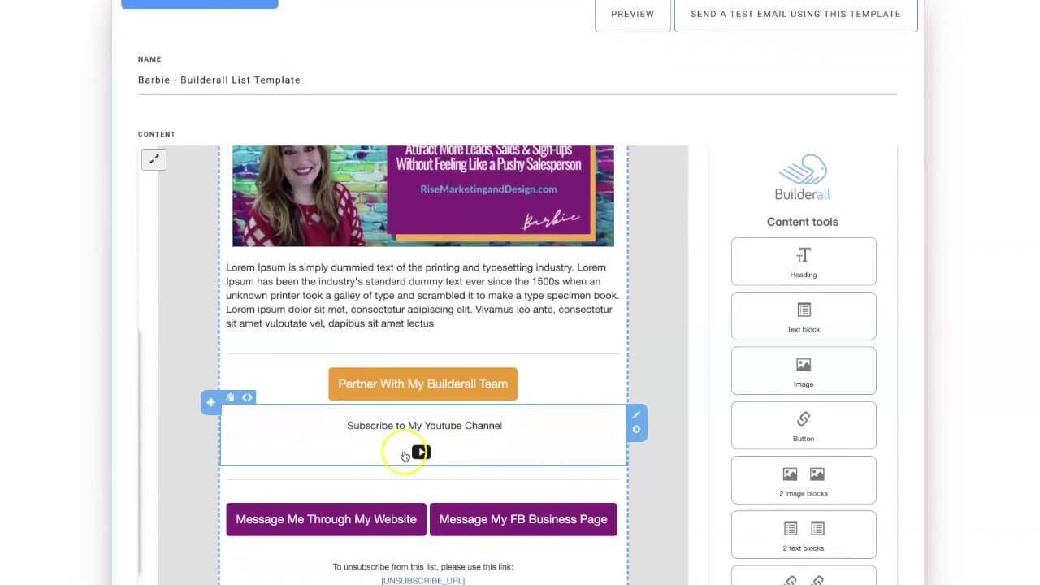
scroll(411, 434, "down", 2)
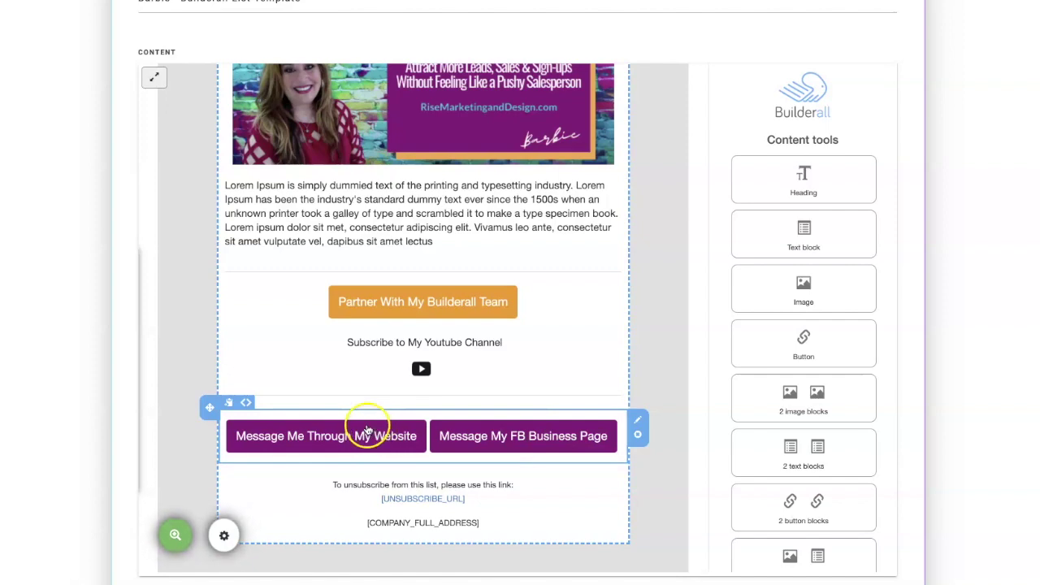
scroll(662, 391, "up", 3)
left_click(634, 118)
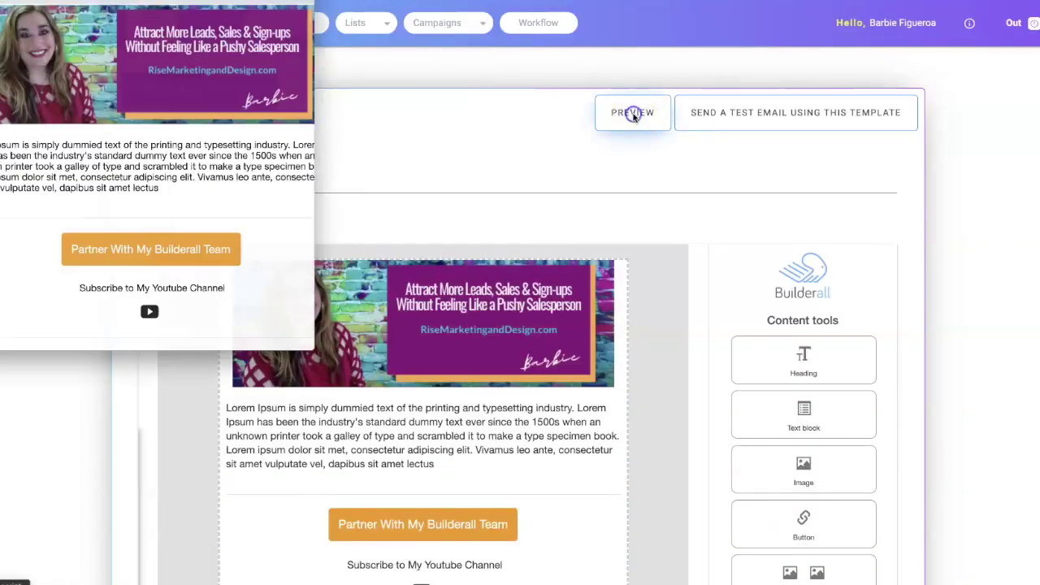
left_click_drag(241, 0, 484, 16)
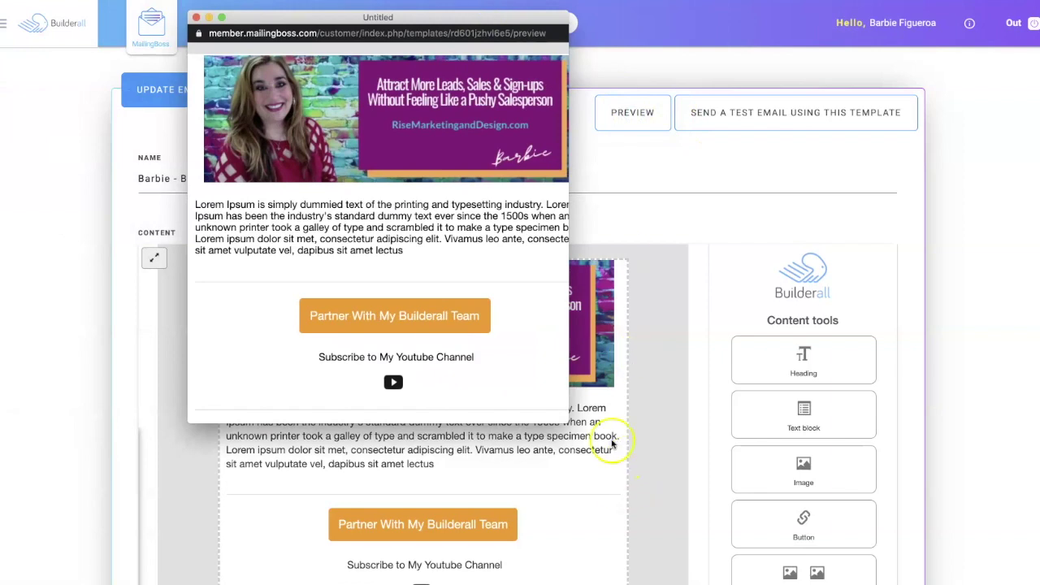
left_click_drag(558, 418, 606, 572)
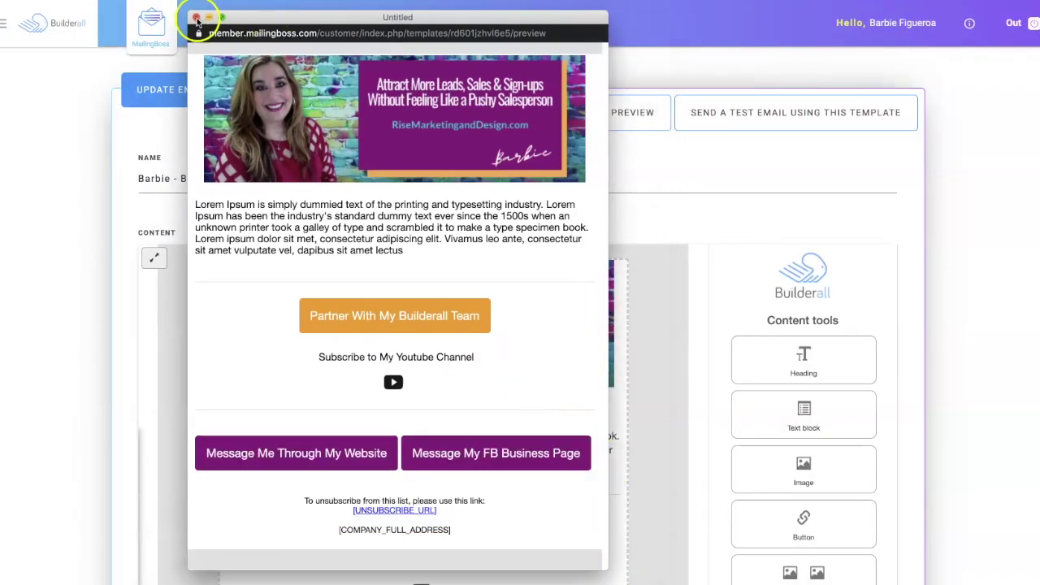
left_click(196, 18)
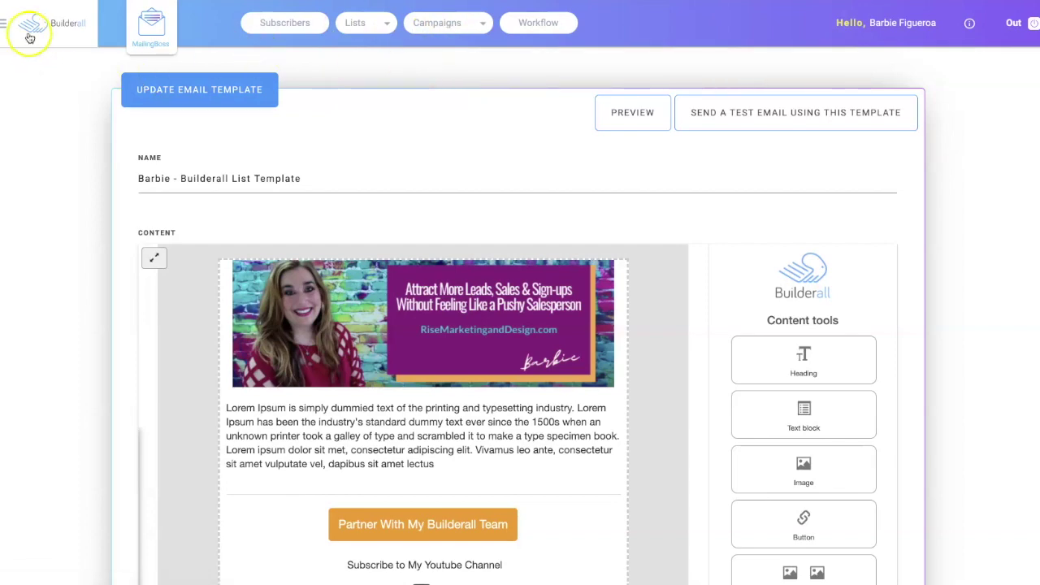
Create a new email template among the saved templates and name it Team Rise Email Template
left_click(2, 27)
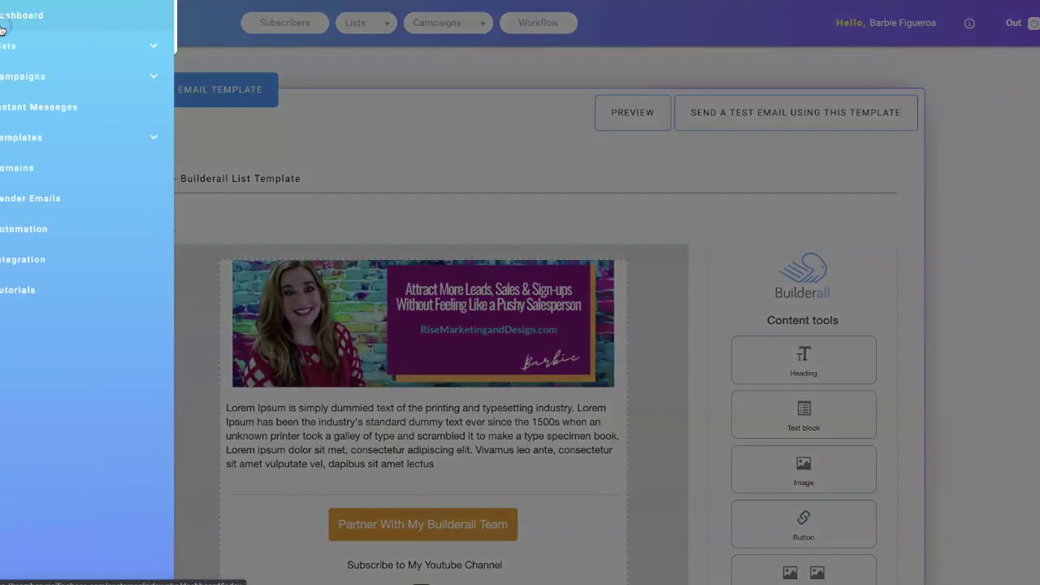
left_click(36, 140)
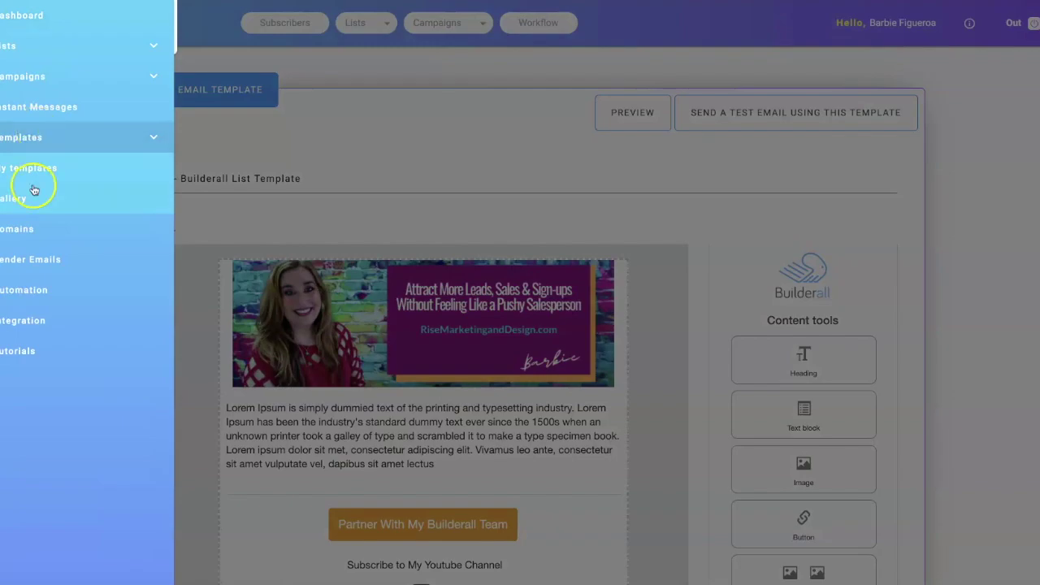
left_click(35, 170)
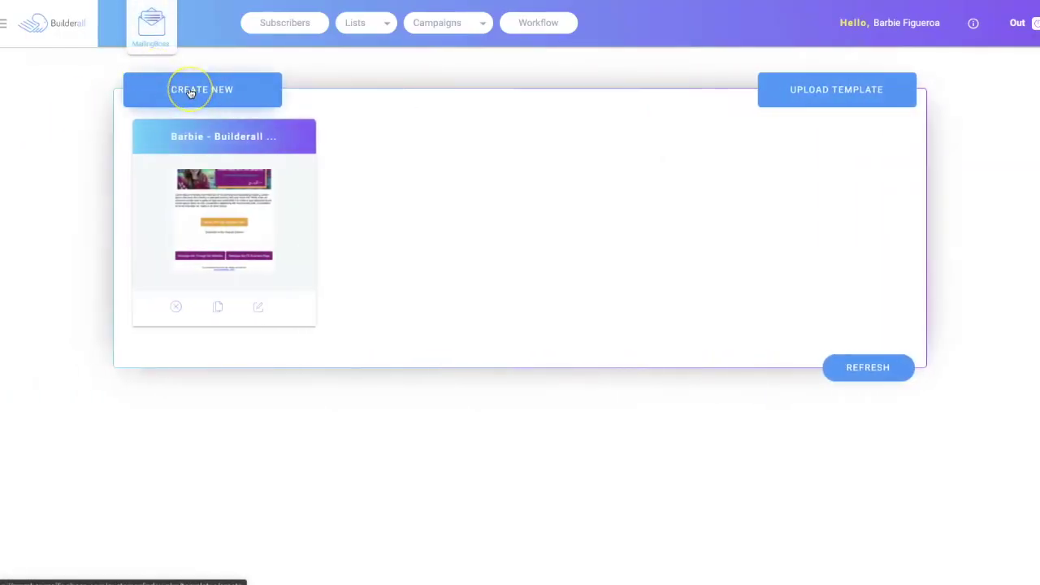
left_click(189, 91)
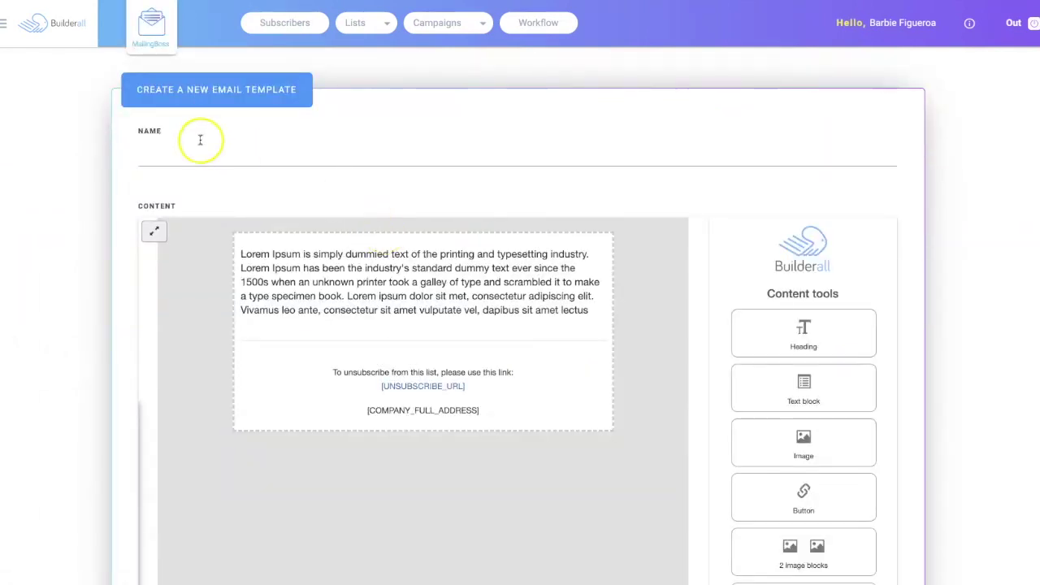
left_click(206, 157)
type("TEa")
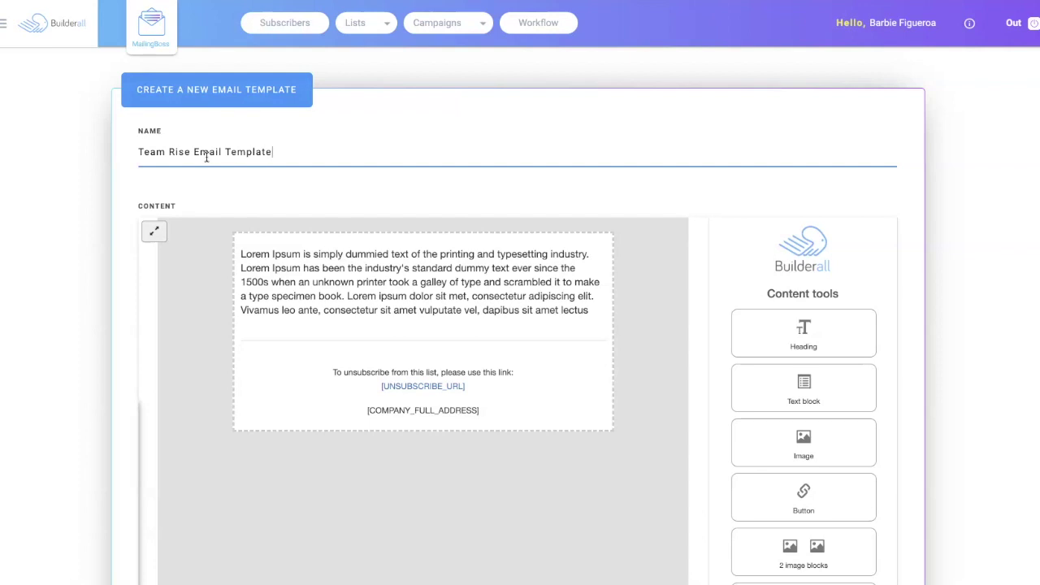
Insert an image block above the body text and load Team Rise Email Header.png into it
scroll(207, 157, "down", 1)
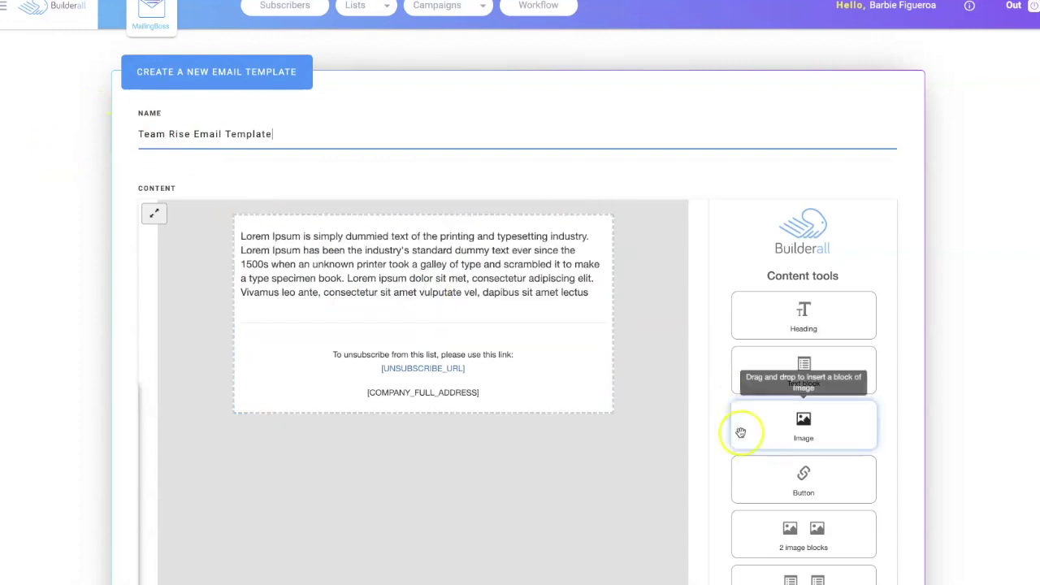
left_click_drag(751, 432, 314, 230)
left_click(379, 360)
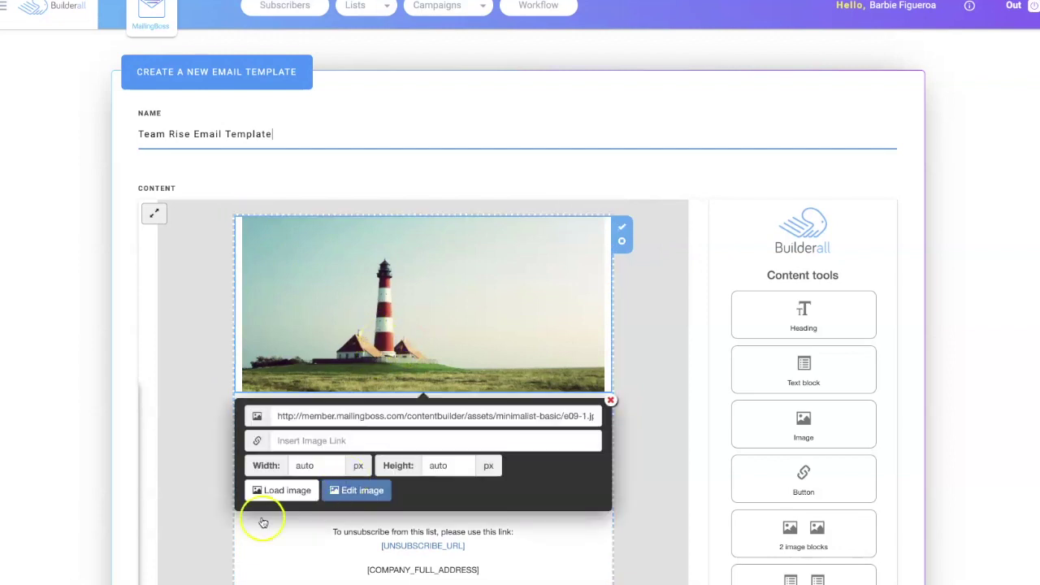
left_click(284, 491)
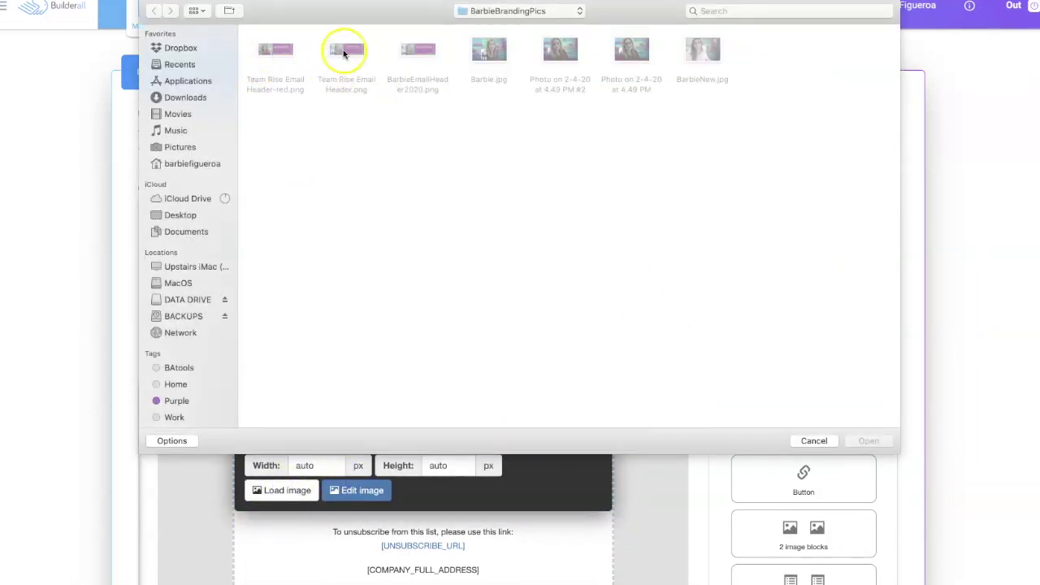
left_click(345, 53)
left_click(869, 441)
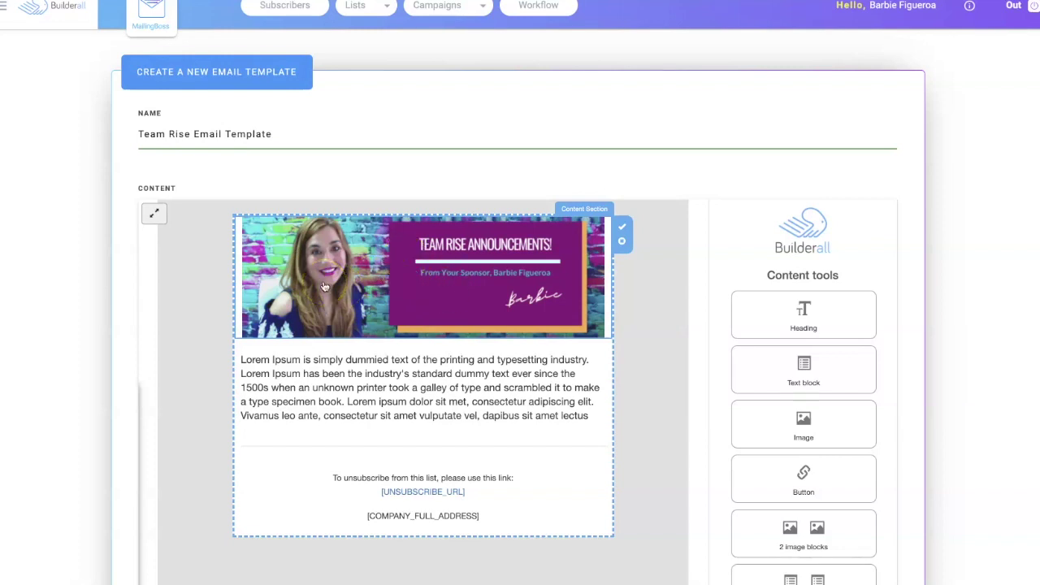
left_click(279, 360)
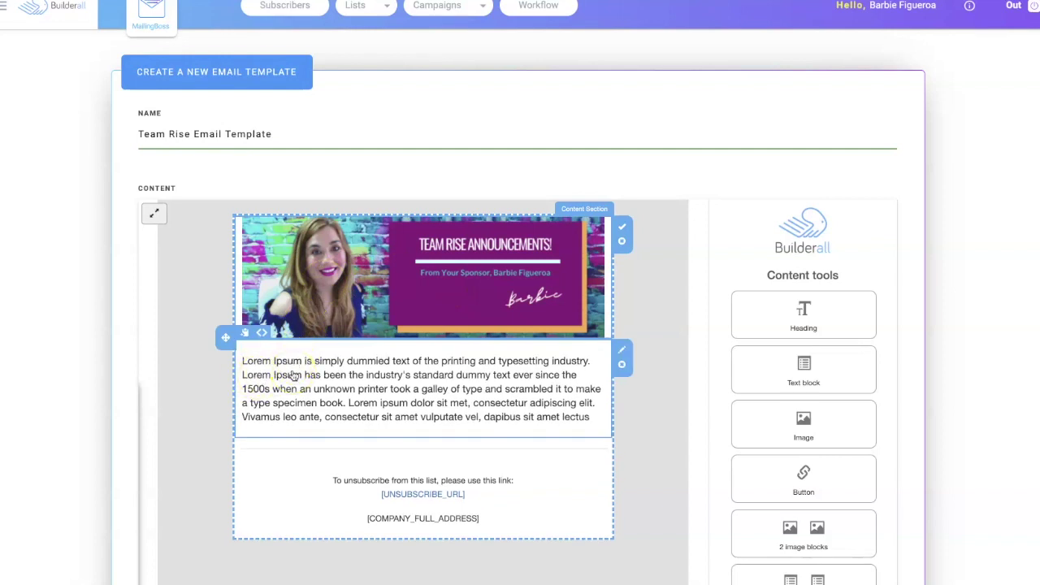
left_click(614, 403)
Add a second divider block between the existing divider and the unsubscribe footer
scroll(715, 428, "down", 3)
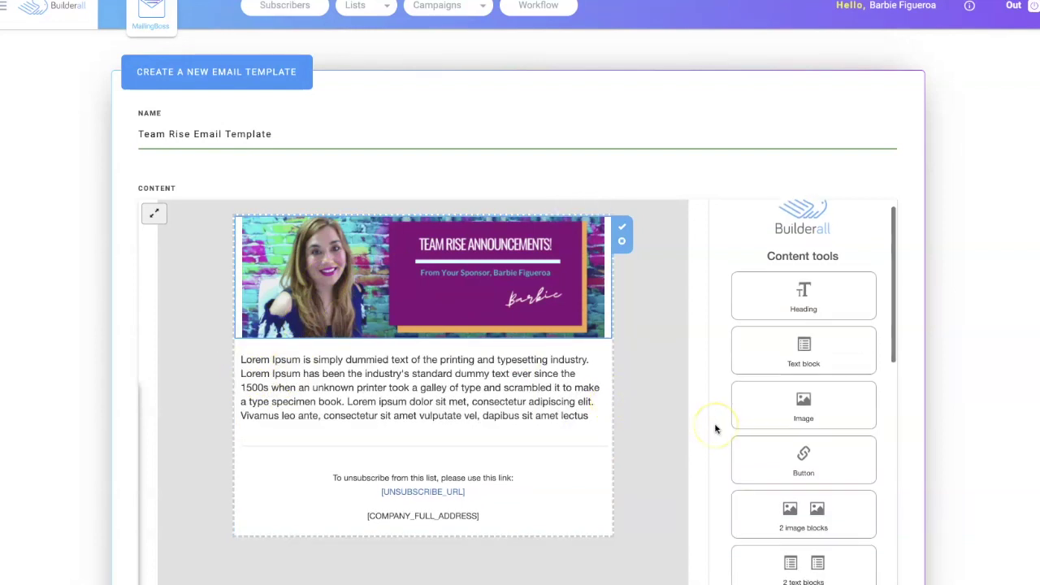
scroll(715, 427, "down", 1)
scroll(715, 427, "up", 5)
scroll(716, 427, "down", 5)
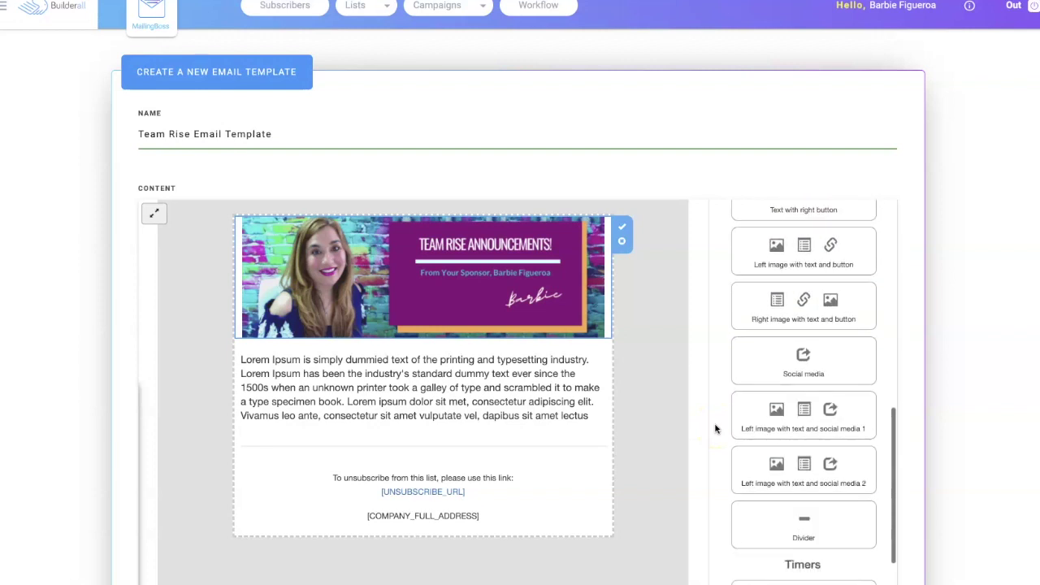
left_click_drag(762, 397, 459, 448)
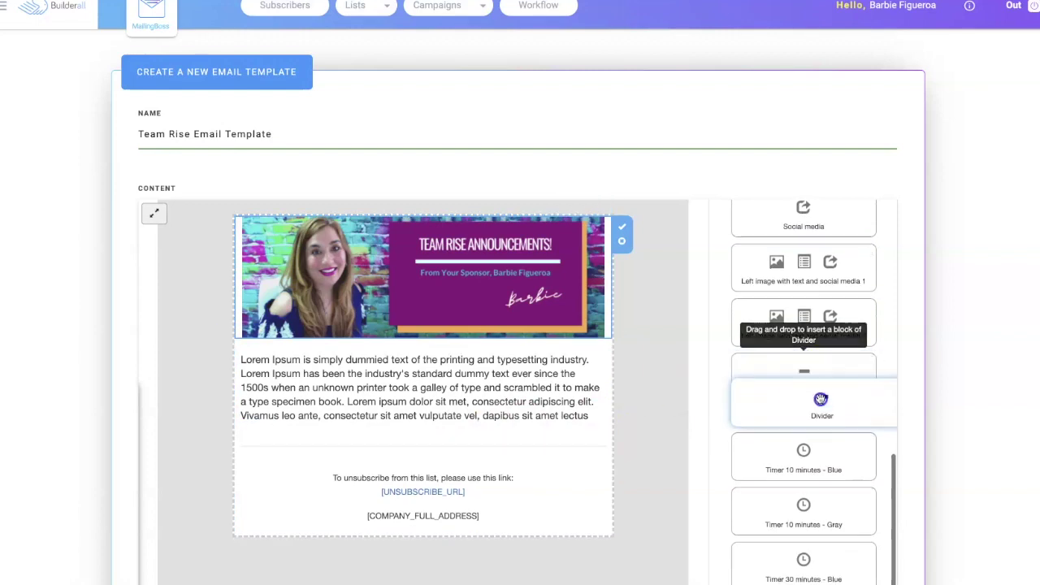
left_click_drag(813, 388, 403, 475)
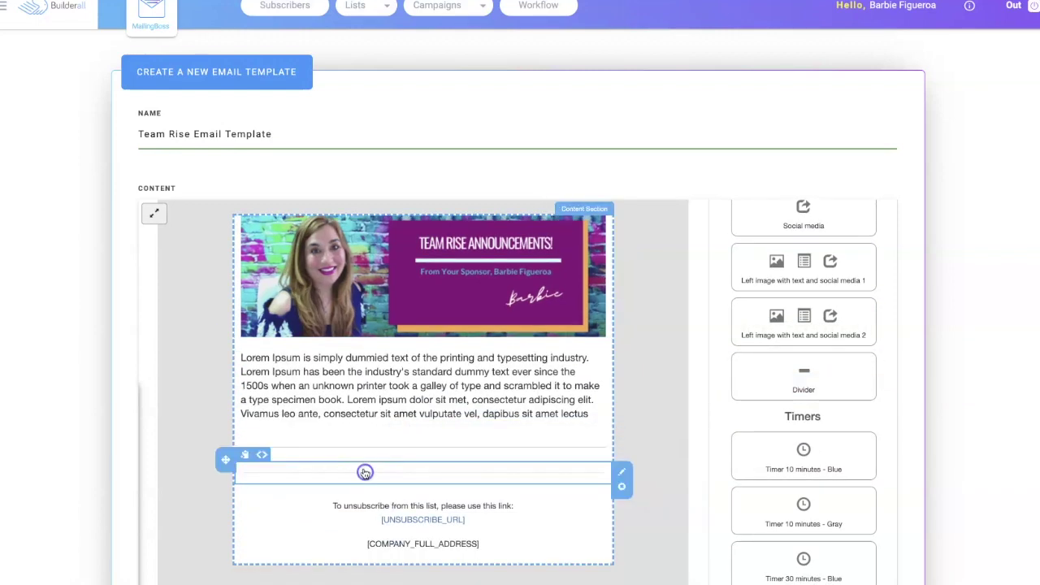
Insert a Social media block between the two dividers
scroll(763, 368, "up", 10)
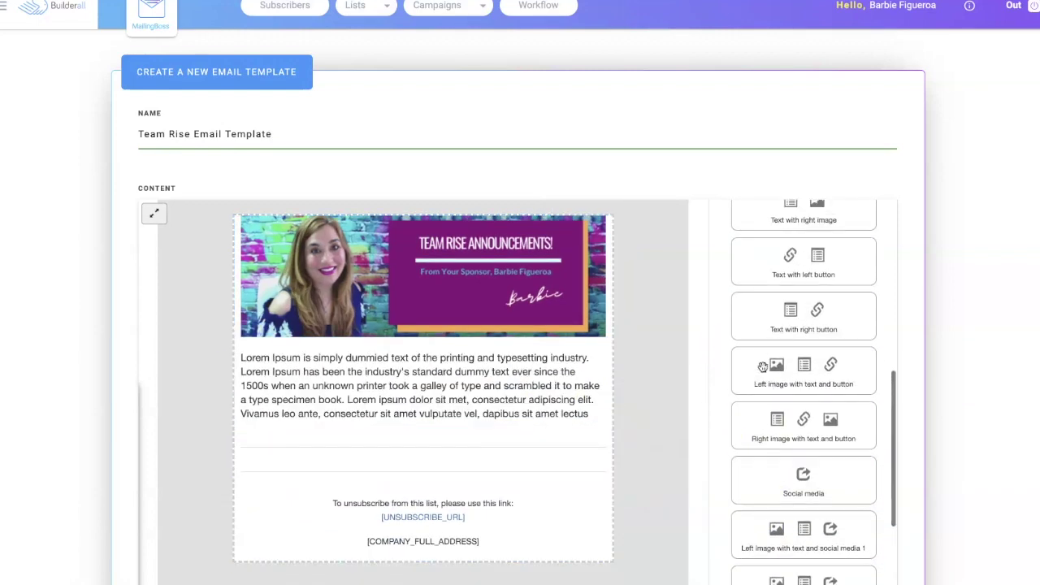
scroll(764, 367, "down", 4)
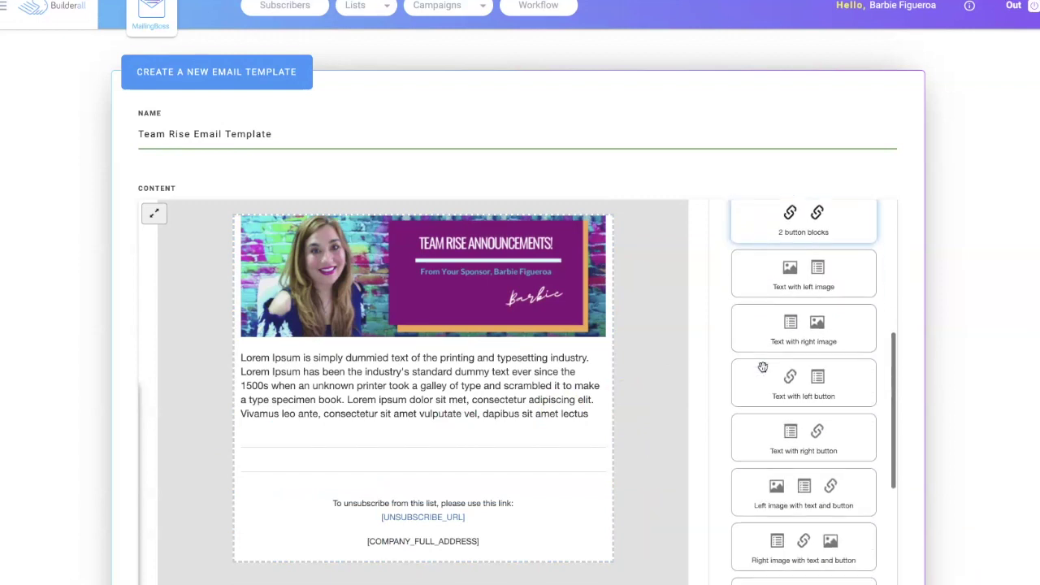
scroll(763, 368, "down", 1)
left_click_drag(771, 427, 428, 461)
Insert a 2 button blocks element between the lower divider and the unsubscribe footer
scroll(654, 372, "down", 3)
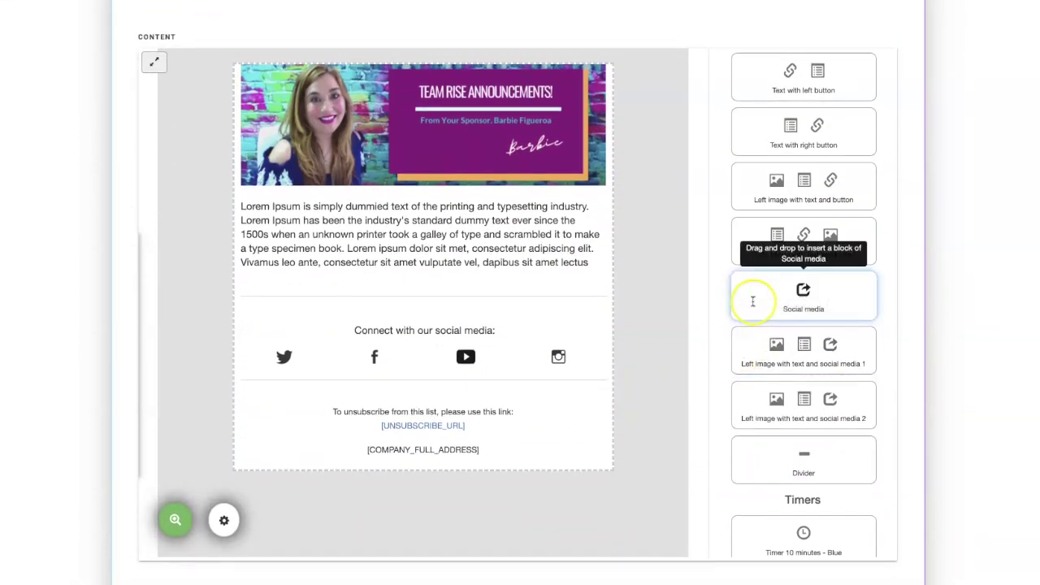
scroll(752, 301, "up", 5)
scroll(752, 301, "up", 2)
left_click_drag(748, 295, 423, 410)
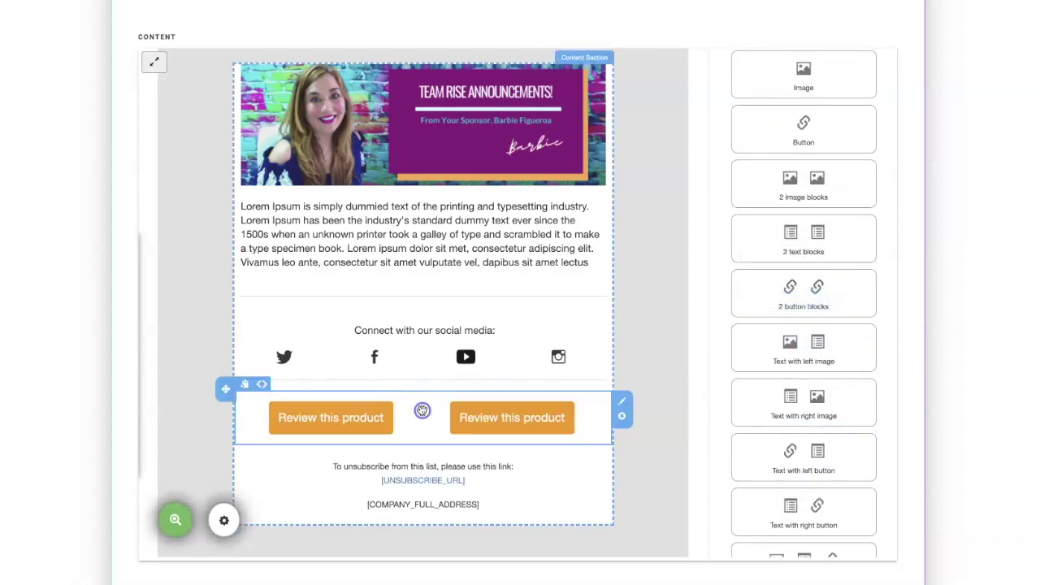
Remove the Twitter and Instagram icons from the social media block
left_click(287, 359)
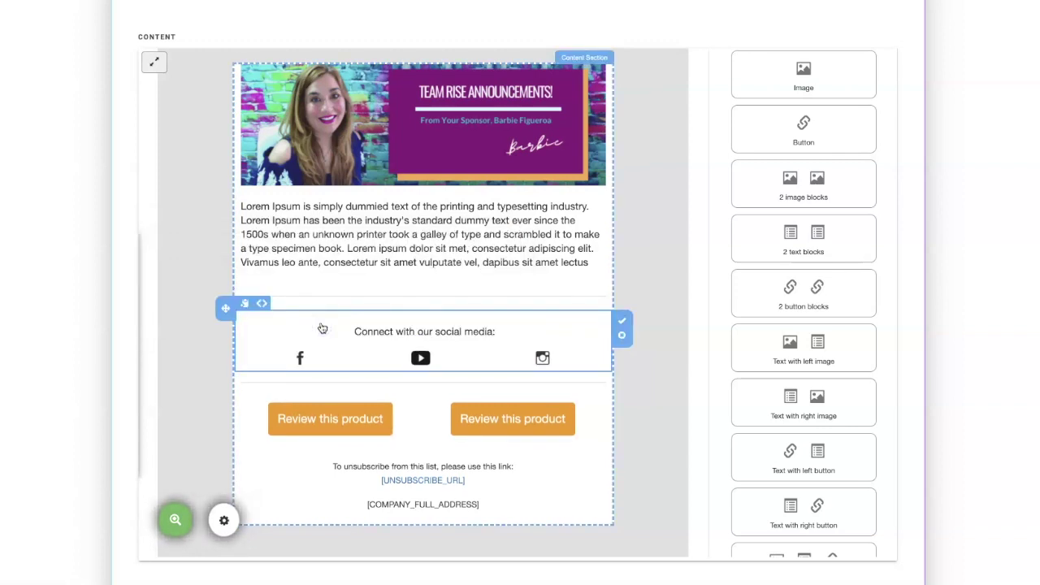
left_click(538, 358)
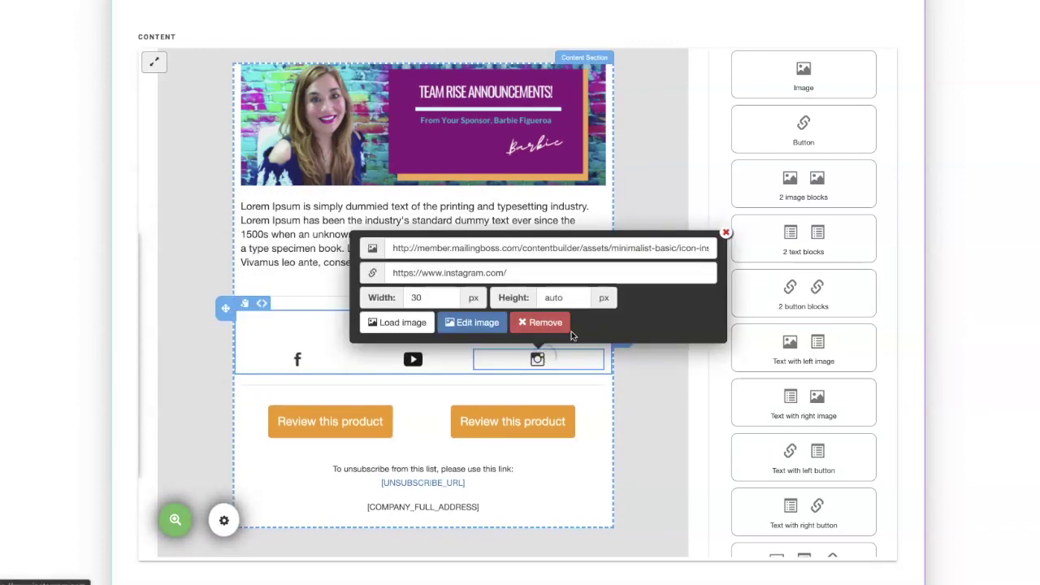
left_click(540, 323)
Link the Facebook icon to the sender's Facebook profile and the YouTube icon to the sender's YouTube channel, checking both addresses
left_click(328, 359)
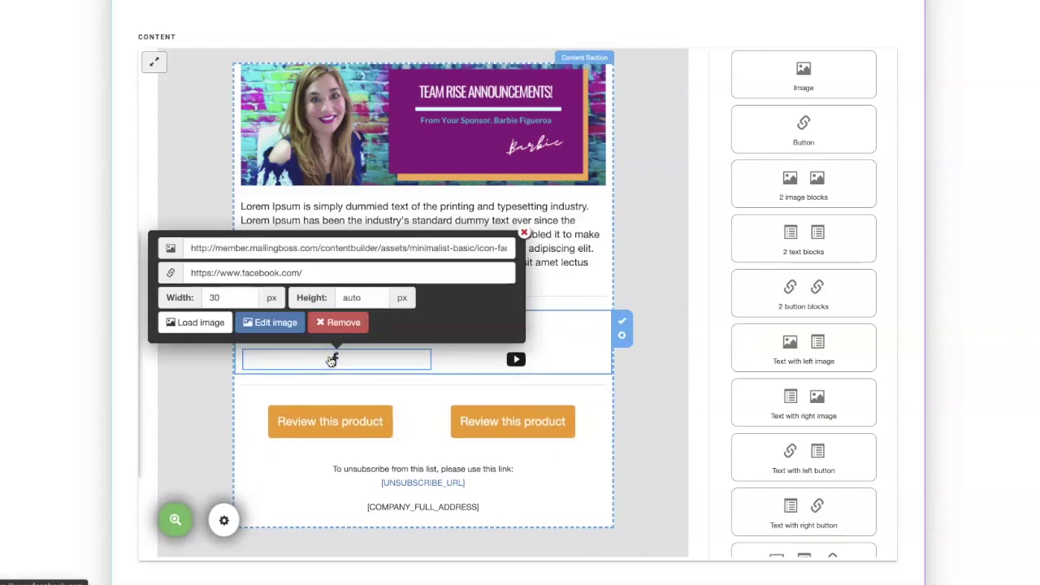
left_click(329, 273)
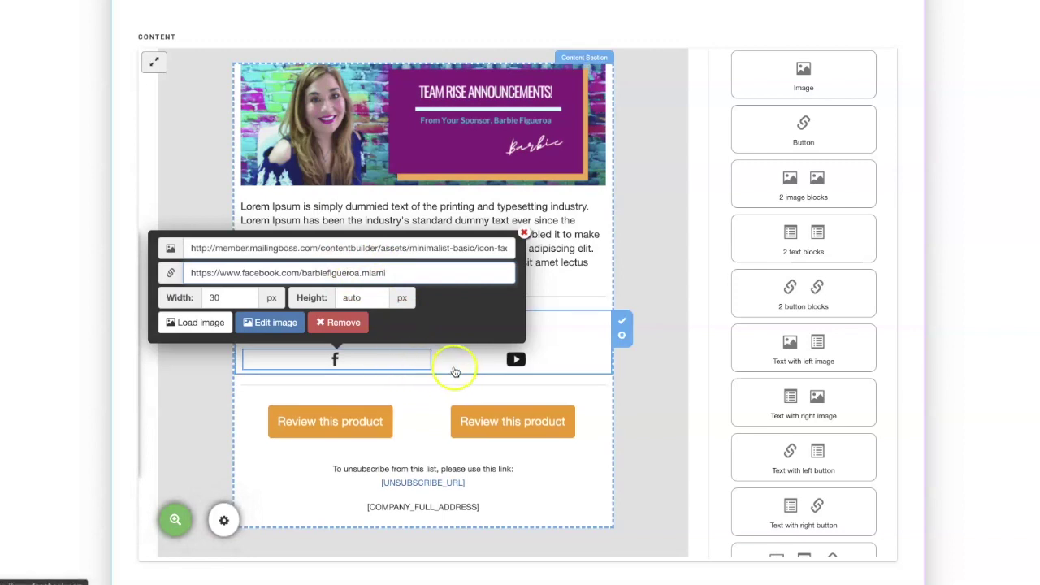
left_click(494, 361)
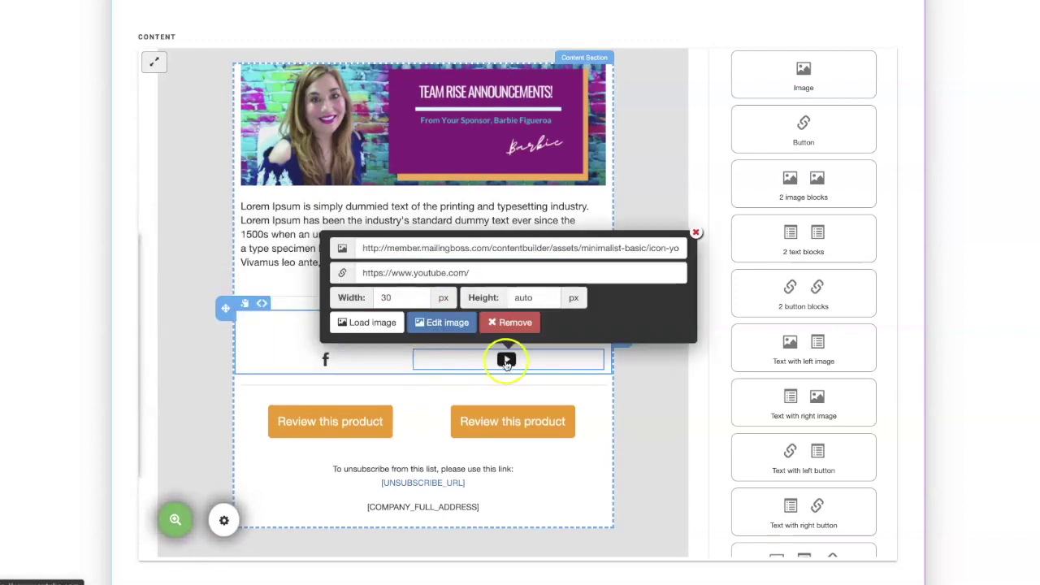
left_click(493, 273)
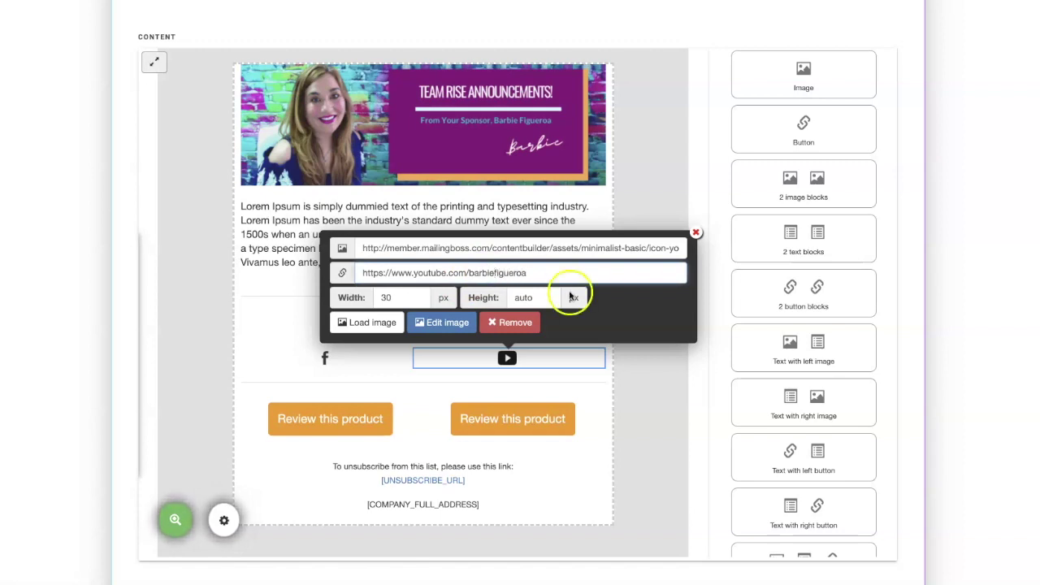
left_click(650, 417)
left_click(328, 361)
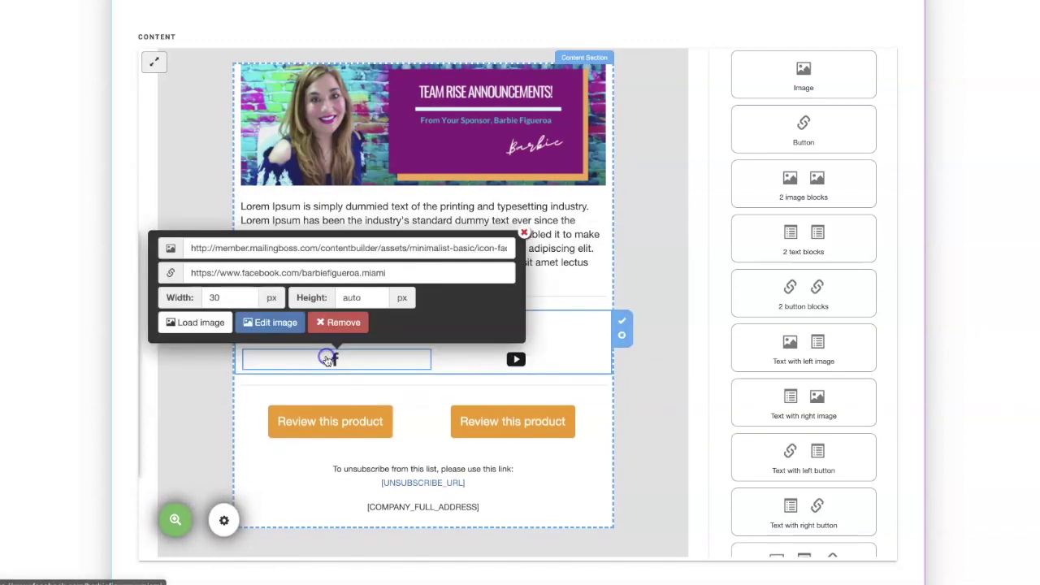
left_click(518, 362)
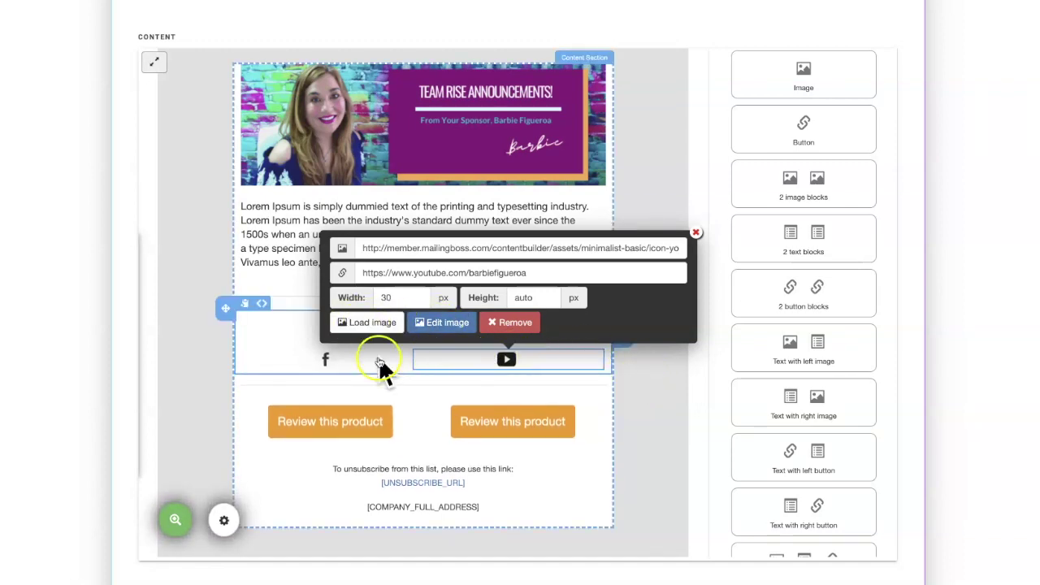
left_click(658, 393)
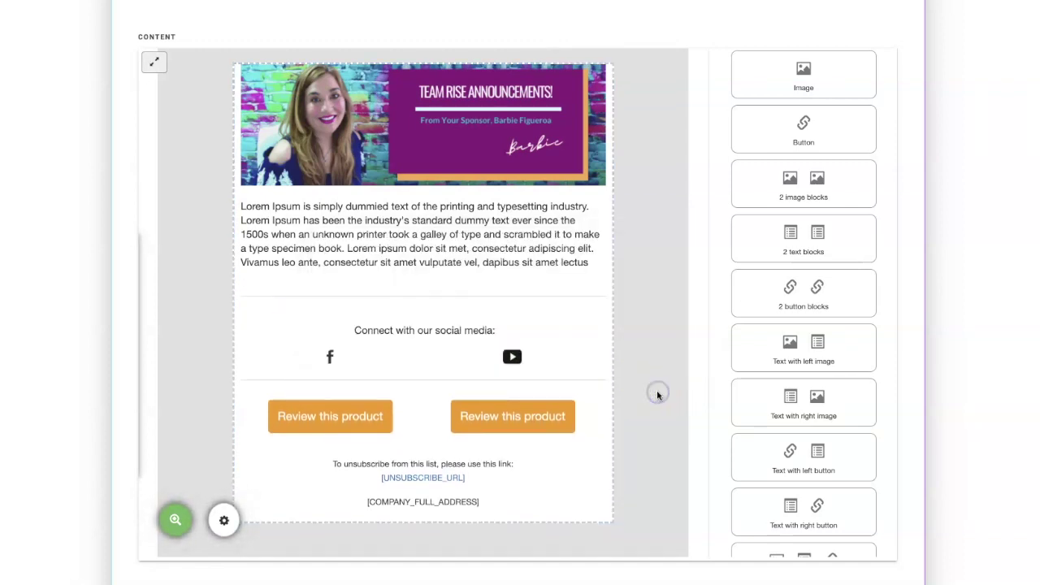
Replace the text above the social media icons with "Connect with Me on FB or Subscribe to my Youtube Channel"
left_click(412, 335)
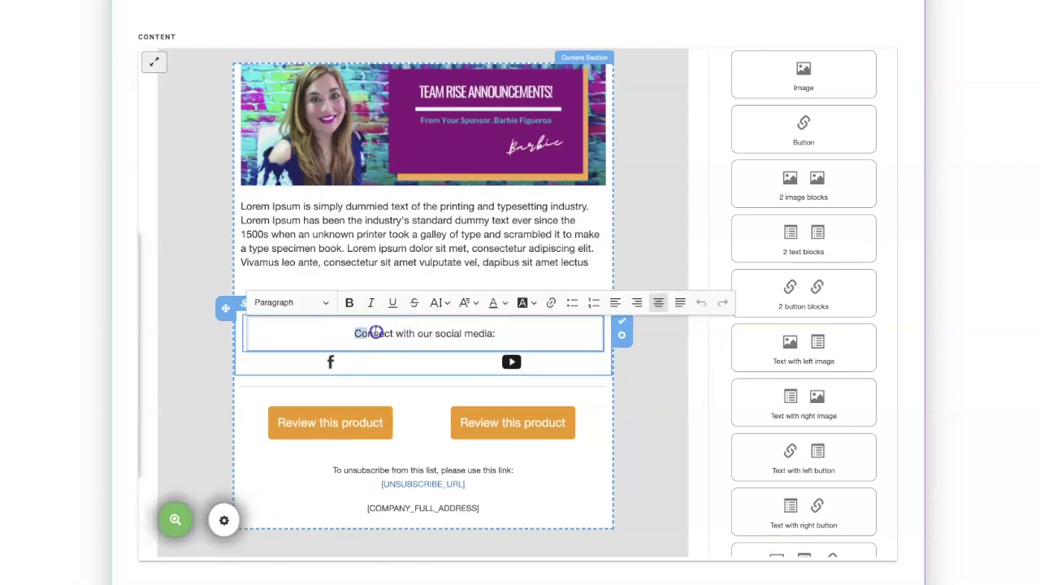
left_click_drag(356, 333, 496, 331)
type("Connect with Me on F")
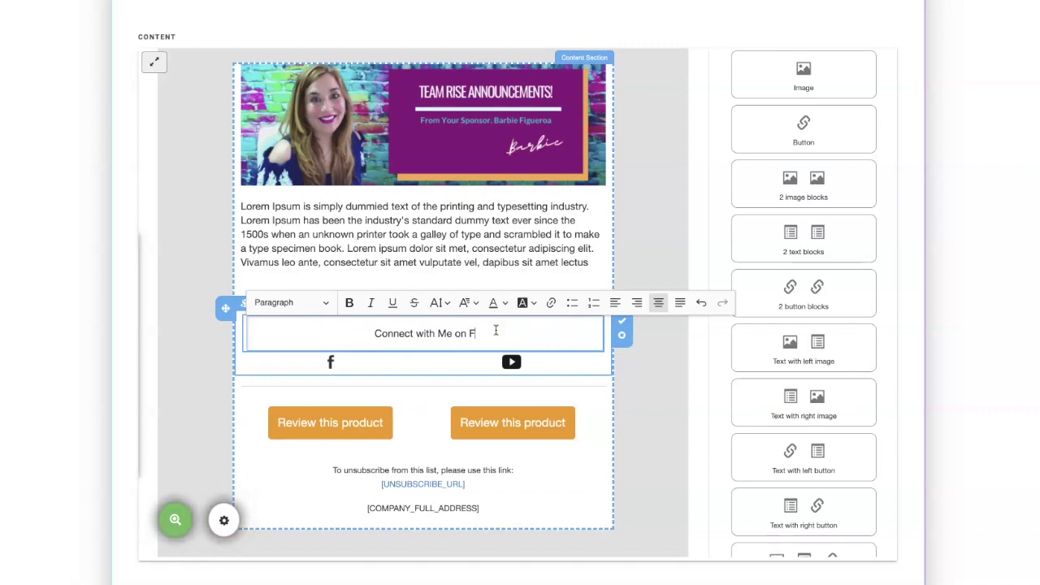
type("B or Su")
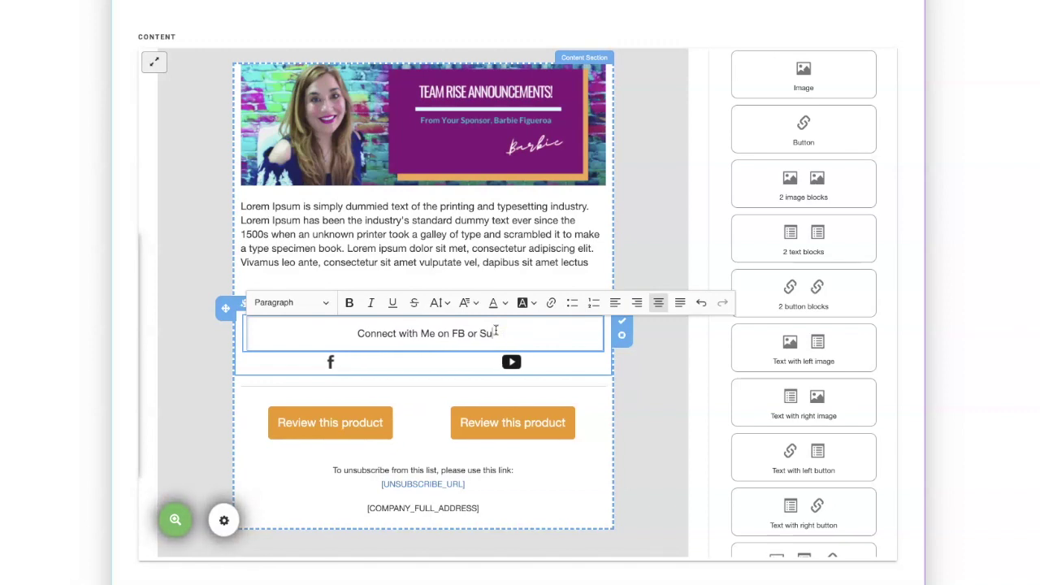
type("bscribe to my")
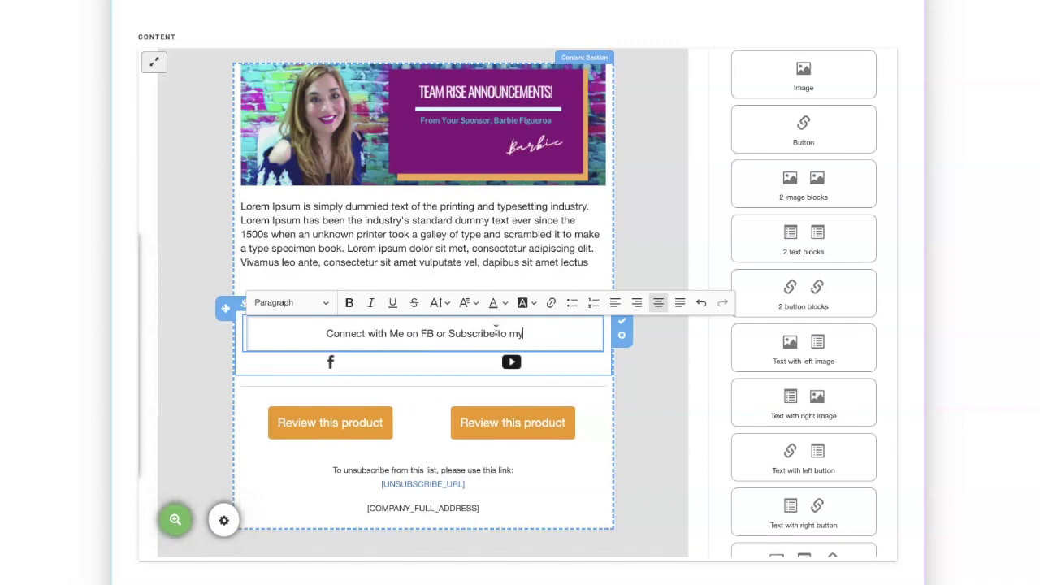
type(" Youtube Channel")
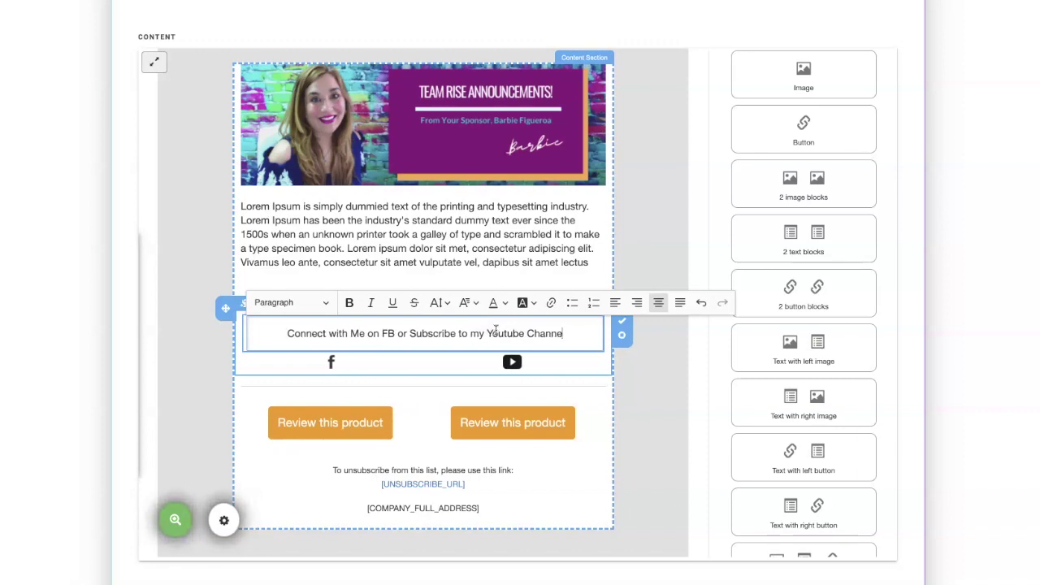
left_click(640, 386)
scroll(639, 389, "down", 1)
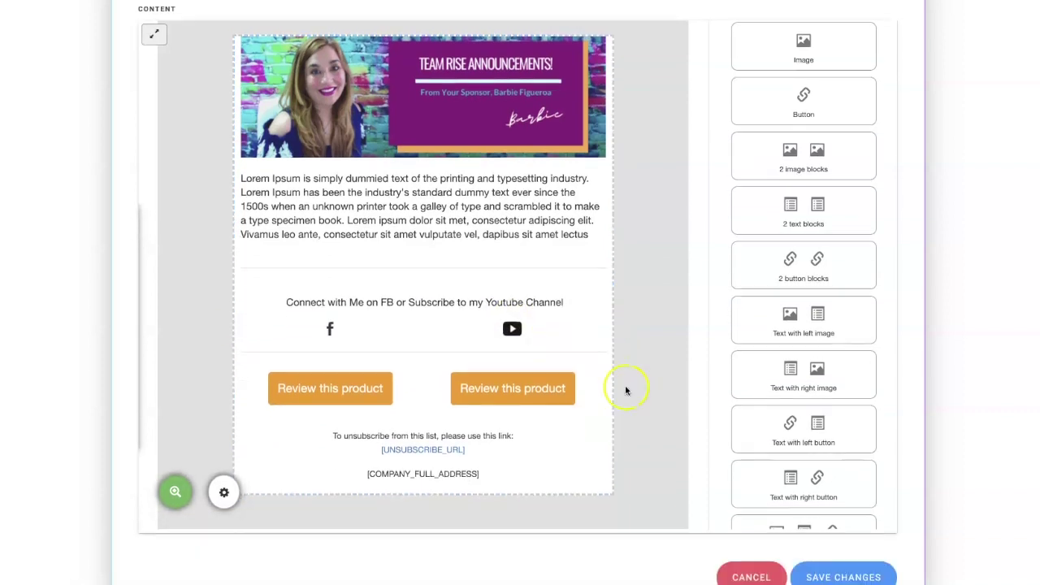
left_click(317, 394)
left_click_drag(266, 226, 182, 225)
type("Message Me throu")
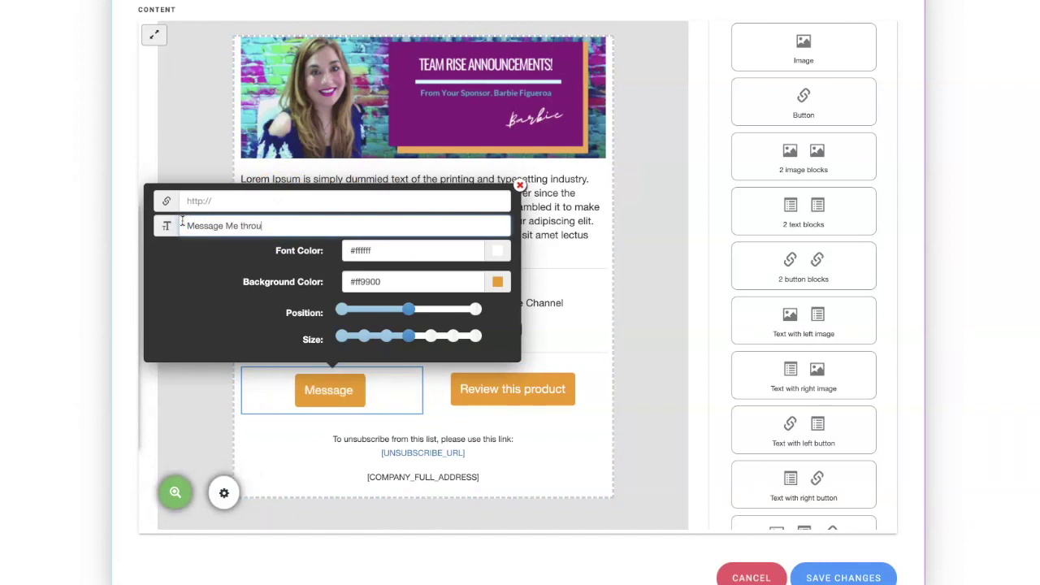
type("y Website")
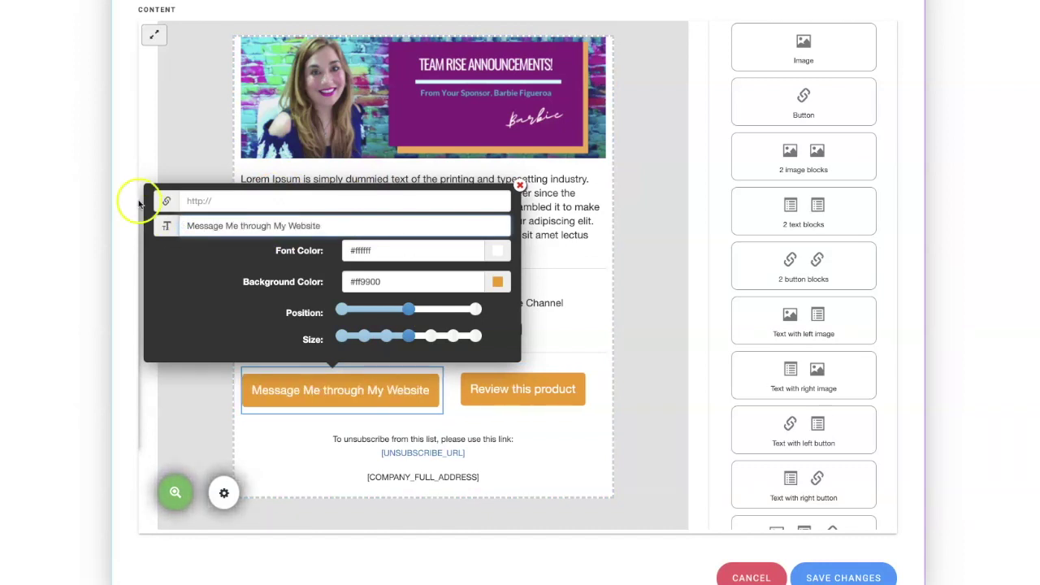
left_click(230, 201)
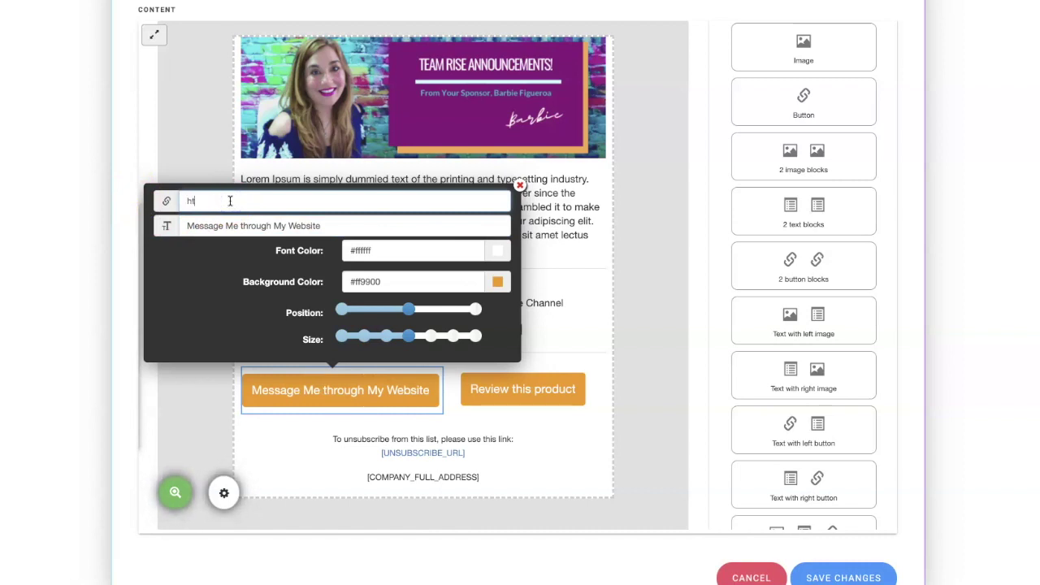
type("Risemarketinganddesign")
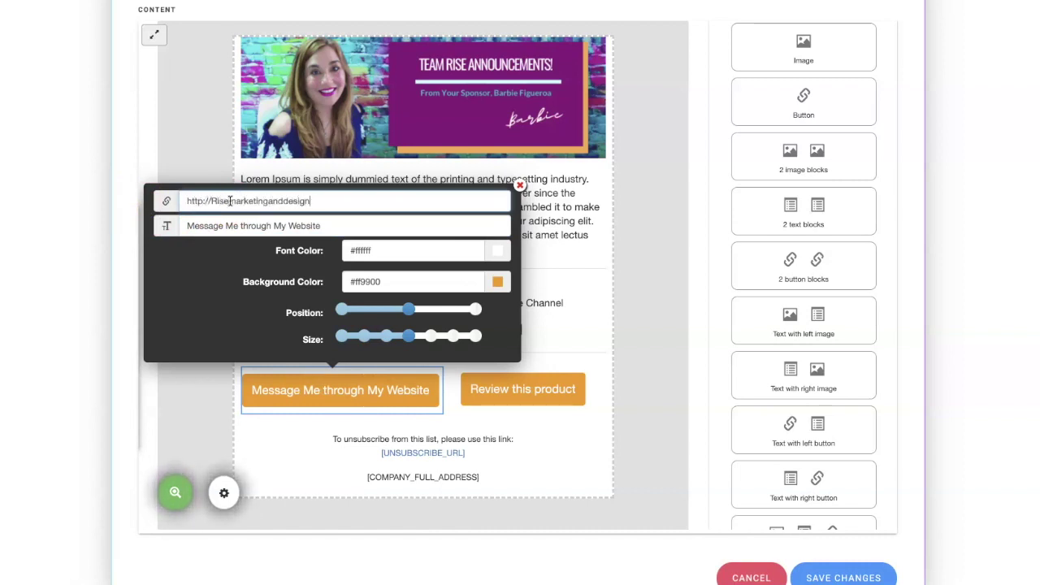
type(".com/bonc")
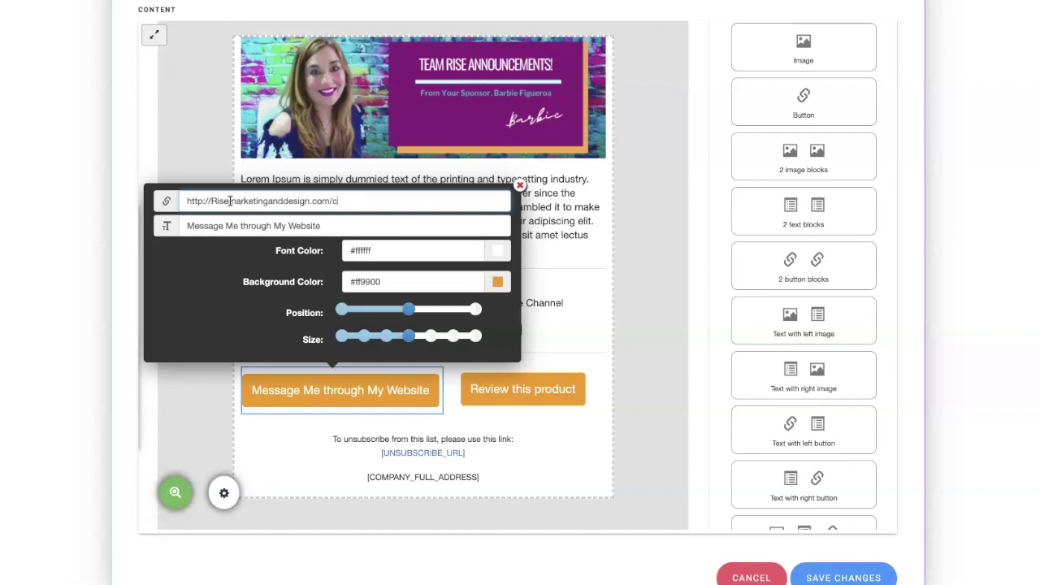
type("act")
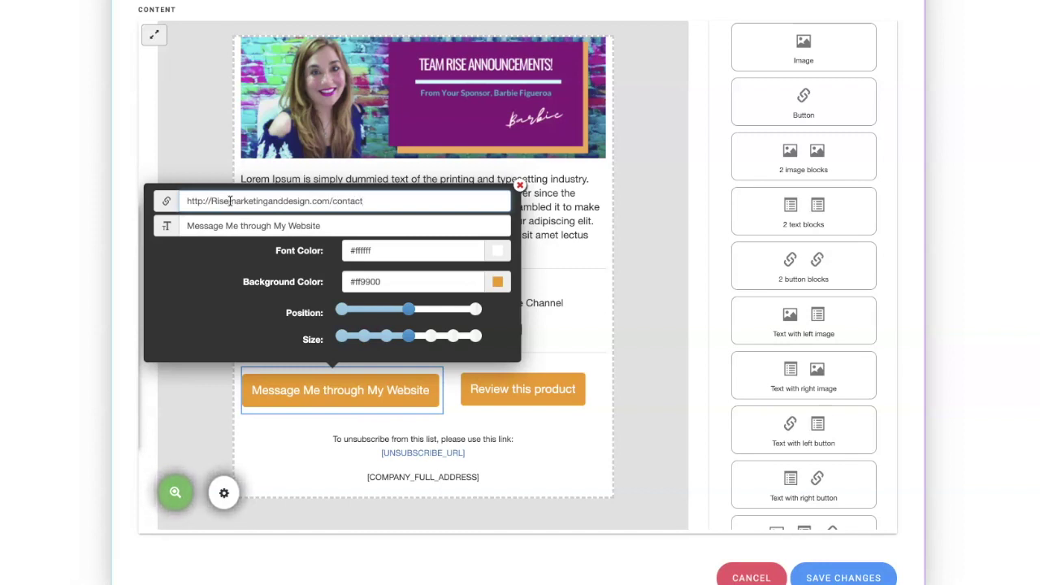
Set the website button's background color to purple #8f0a82 and copy that color code
left_click(497, 283)
left_click_drag(491, 313, 491, 305)
left_click(480, 309)
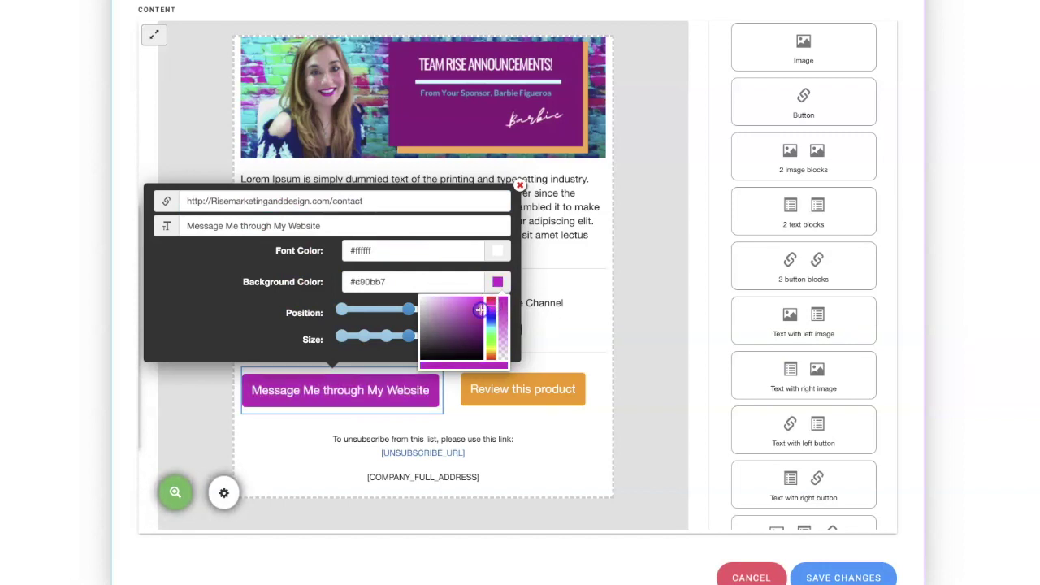
left_click_drag(481, 316, 480, 324)
left_click_drag(383, 281, 345, 281)
key("ctrl+c")
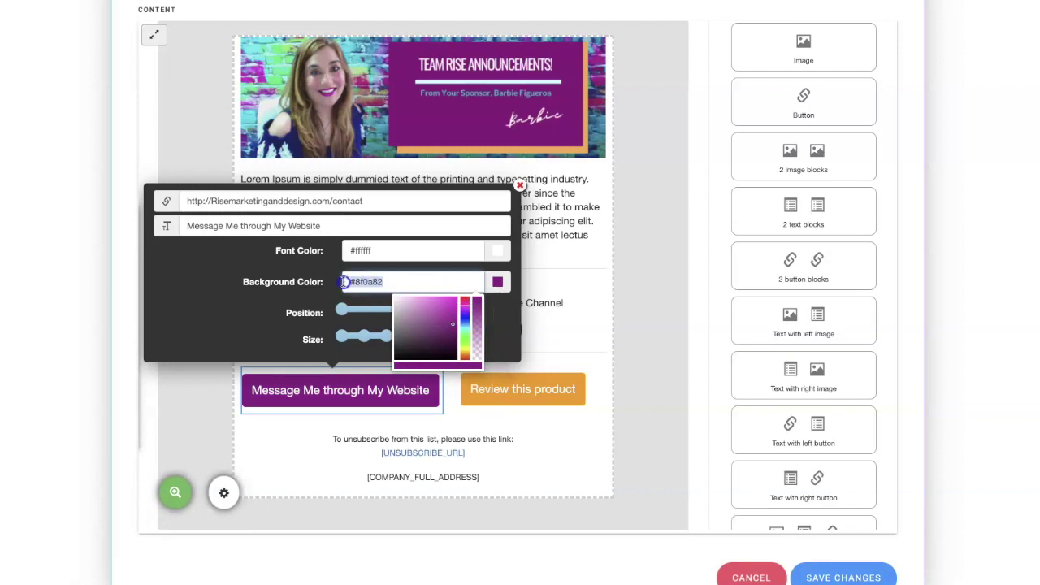
Apply the copied background color #8f0a82 to the "Review this product" button
left_click(481, 396)
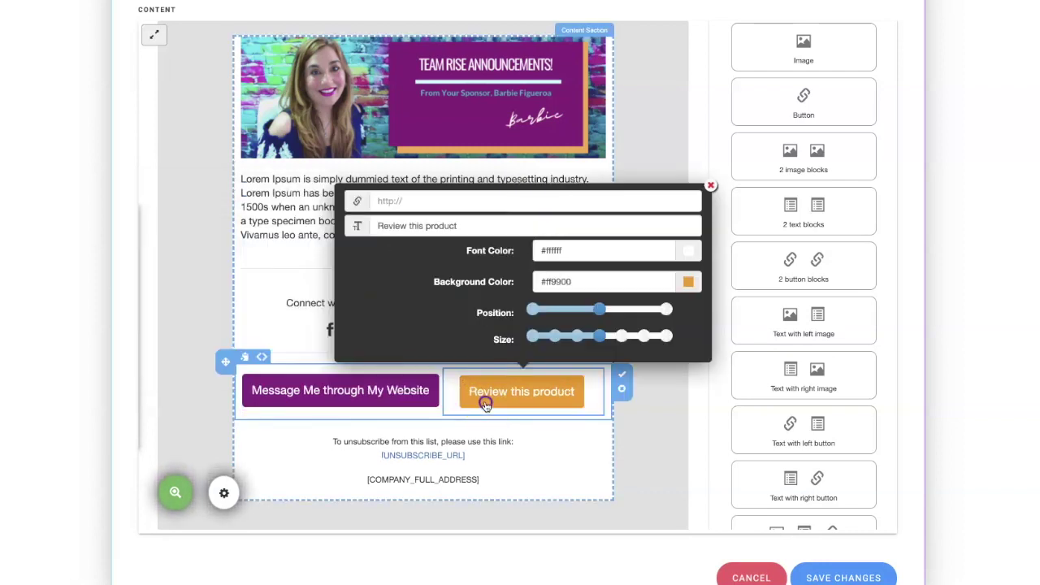
left_click(588, 279)
left_click_drag(587, 281, 536, 281)
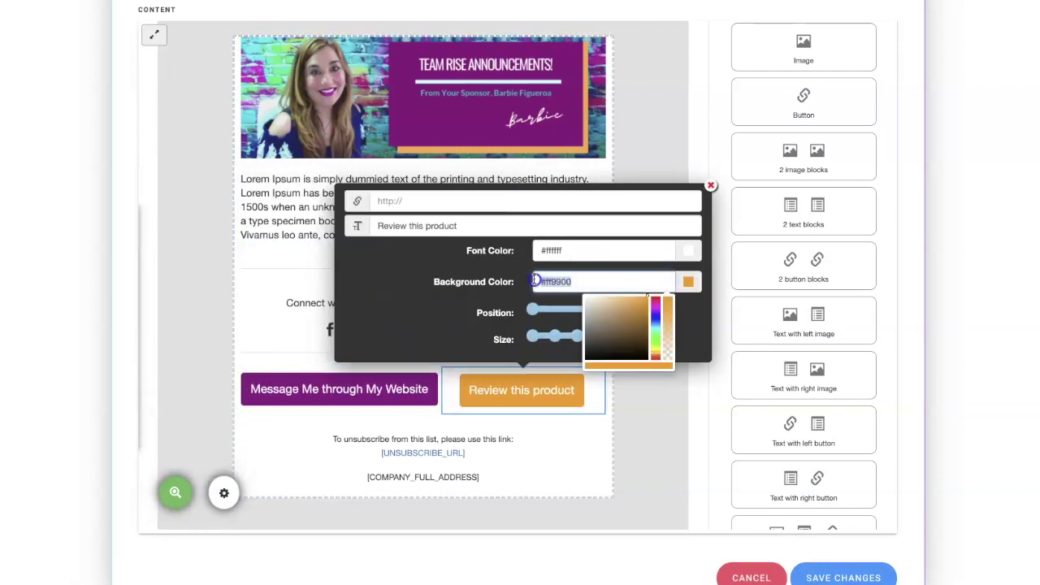
key("ctrl+v")
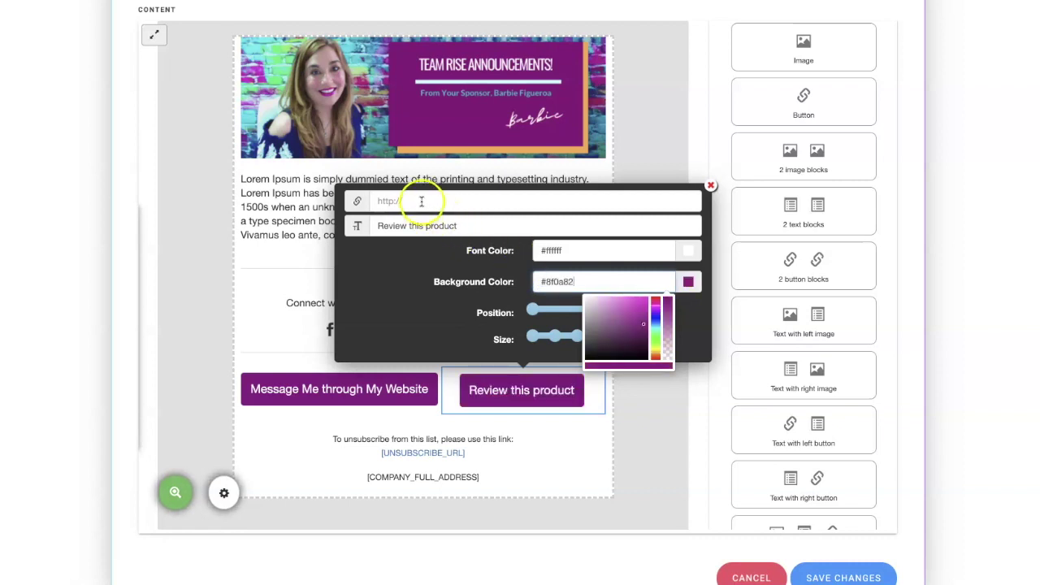
Link the second button to the sender's Facebook business page and label it "Message Through FB Business Page"
left_click(421, 199)
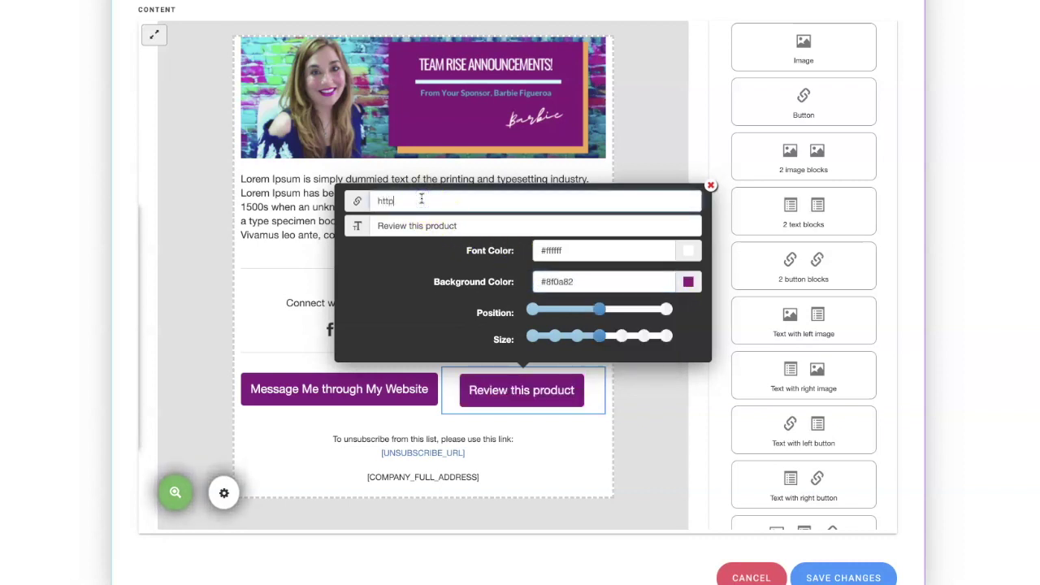
type("facebook.com/barbiefigueroaonline")
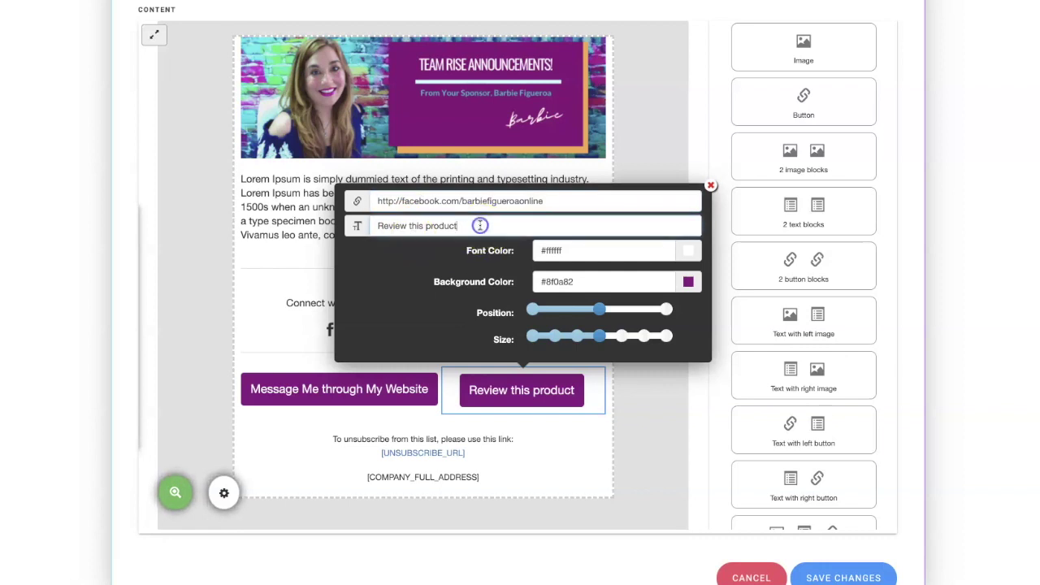
left_click_drag(478, 225, 361, 224)
type("Messag")
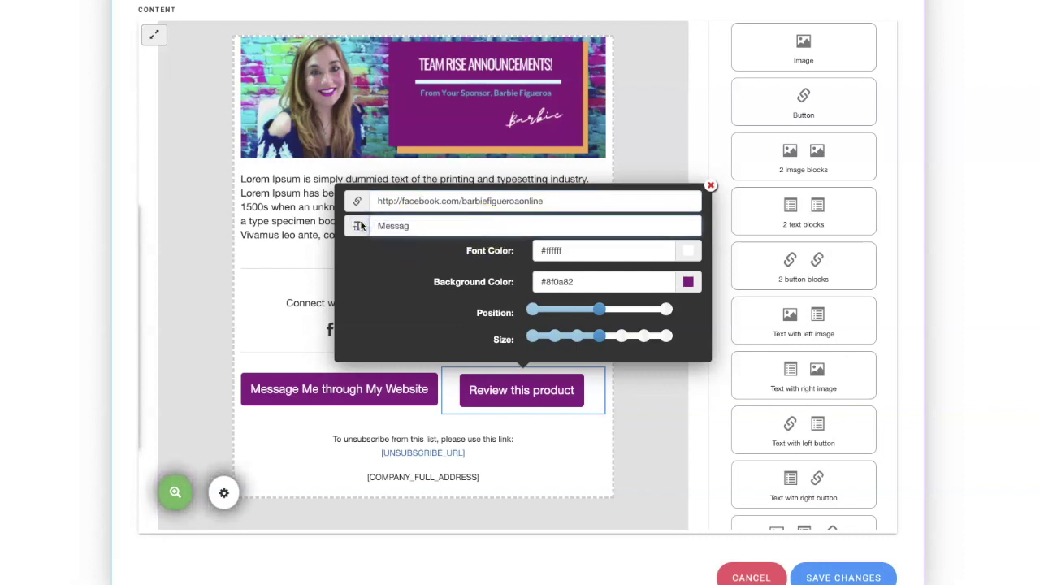
type("e Through FB Business PAge")
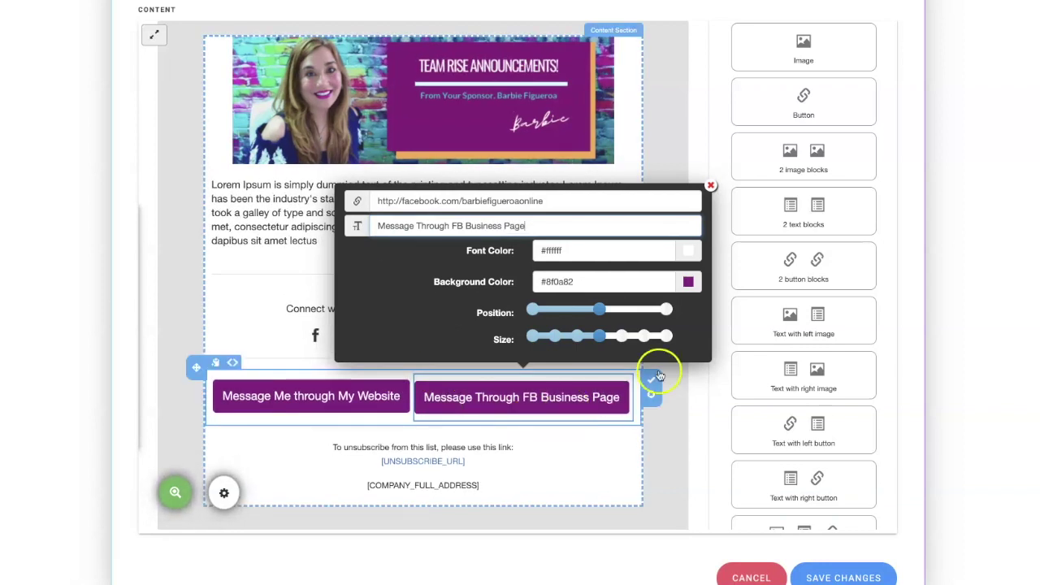
left_click(672, 462)
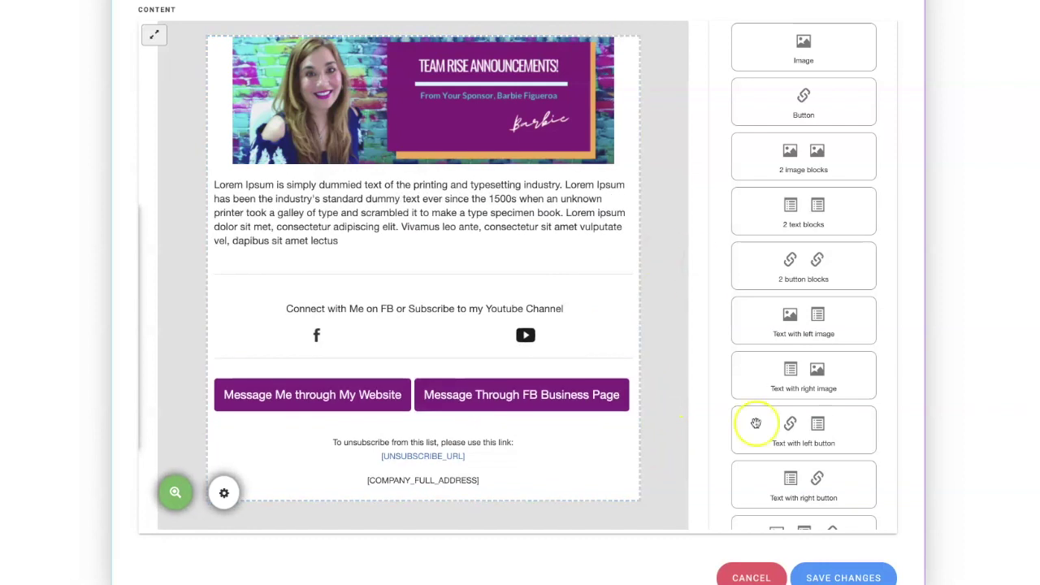
Save the changes to the email template
scroll(841, 447, "down", 3)
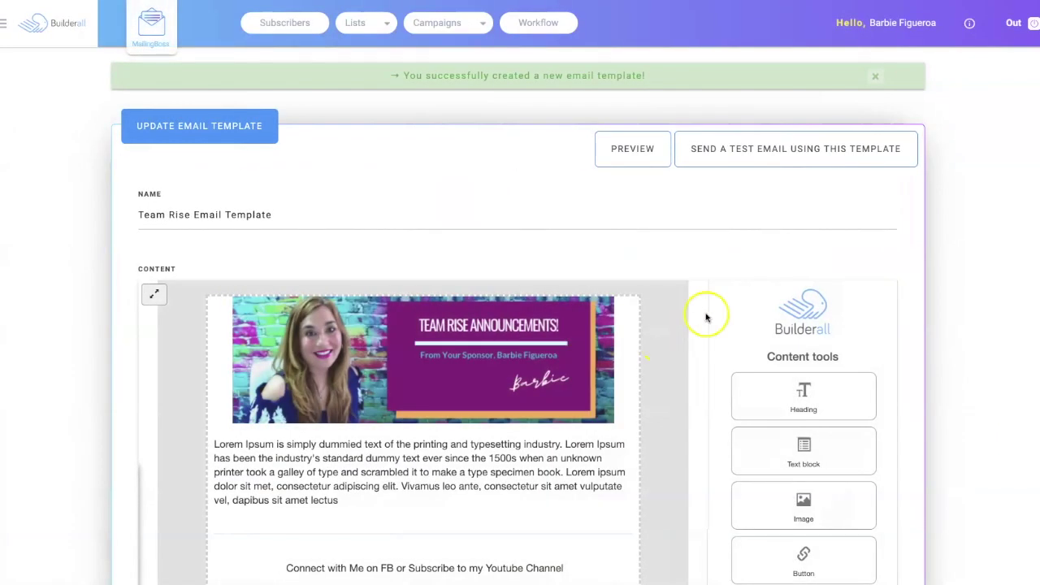
Review the saved template, preview it in its own window, and enlarge that window to fit the full email width
scroll(537, 274, "down", 1)
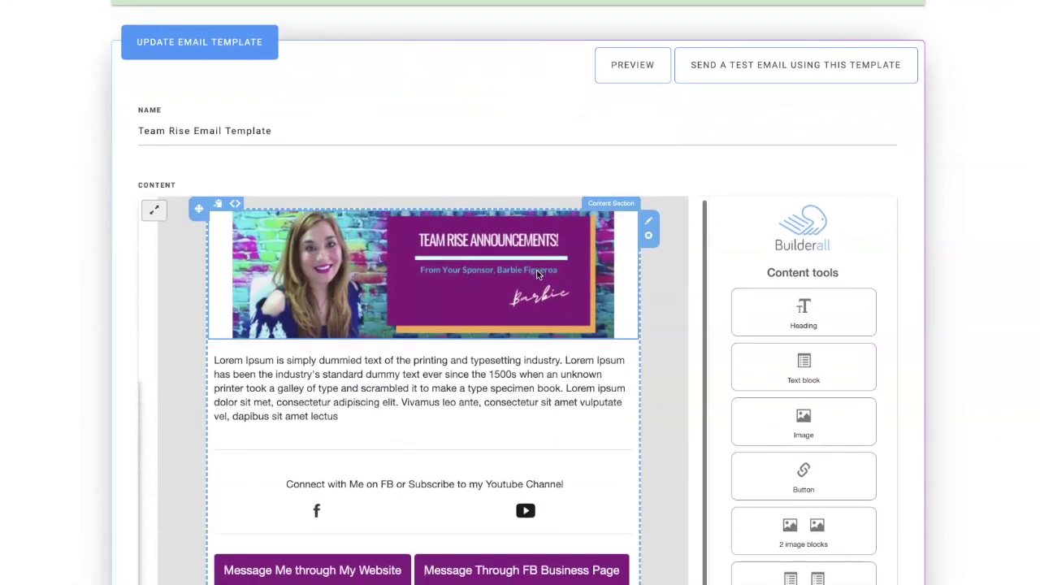
scroll(661, 408, "down", 2)
scroll(661, 408, "up", 1)
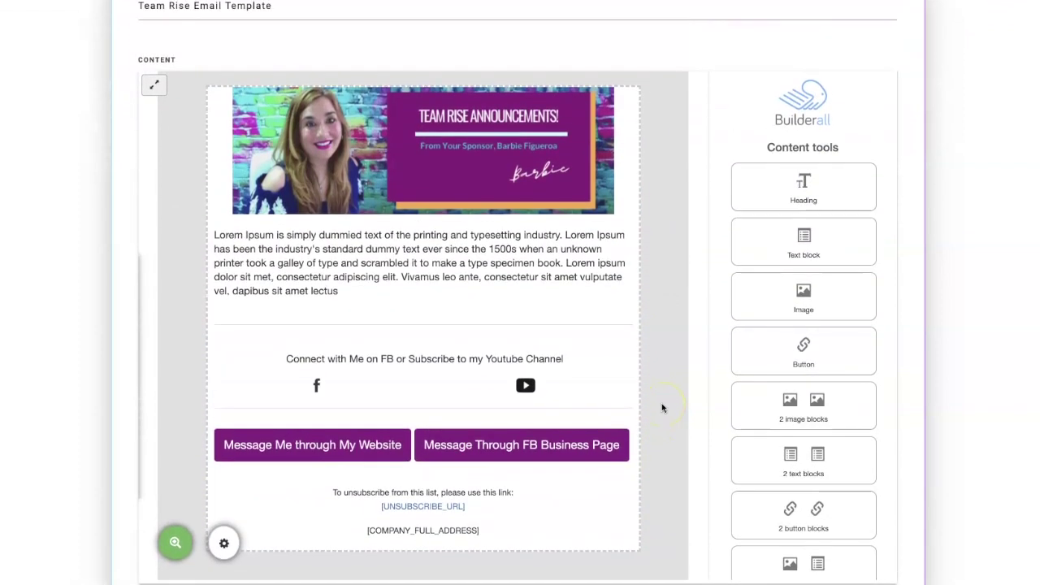
scroll(662, 408, "up", 1)
scroll(661, 408, "up", 2)
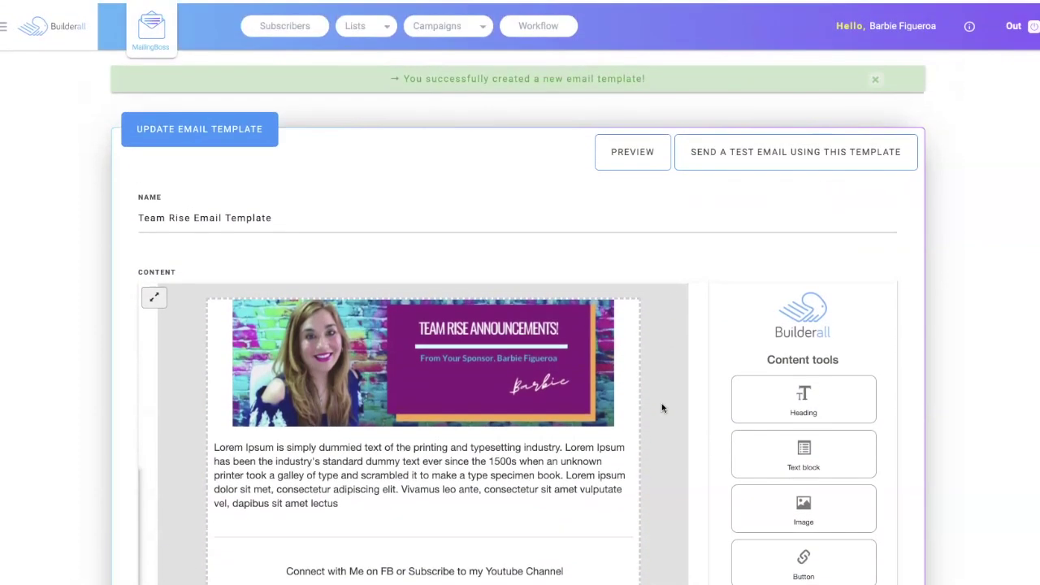
left_click(631, 156)
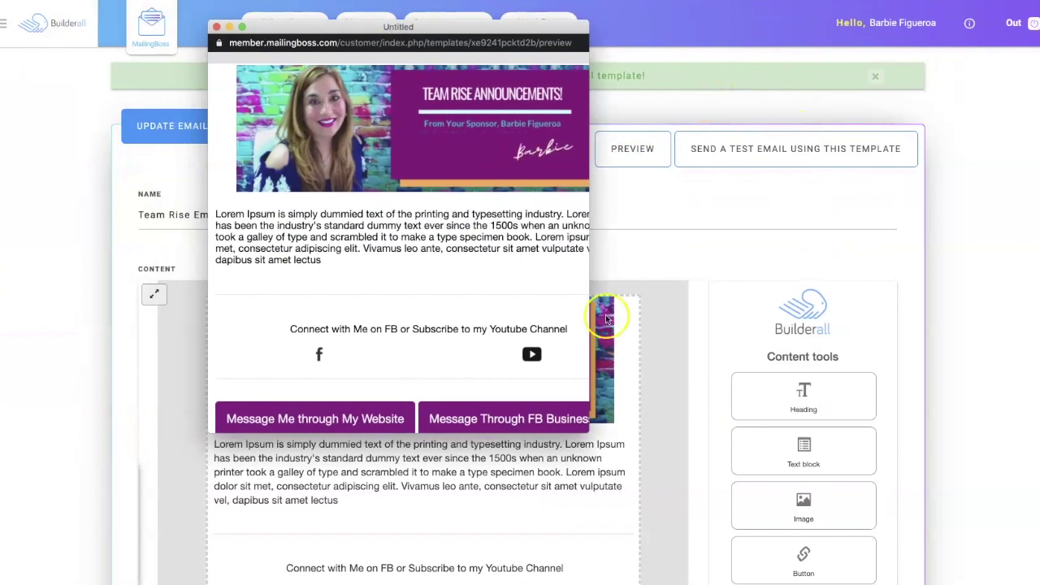
left_click_drag(587, 426, 691, 518)
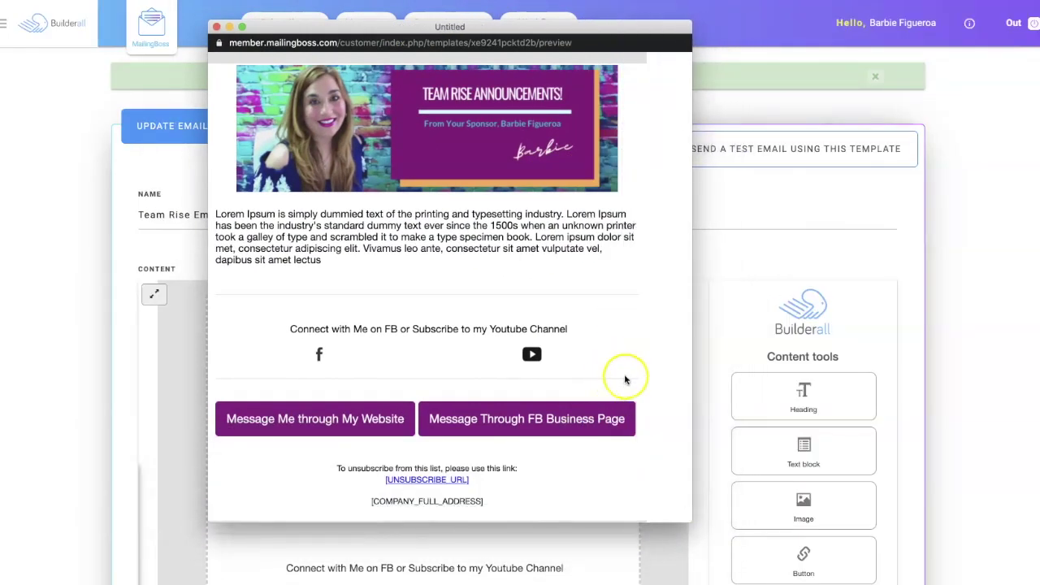
Close the template preview window and open the list of own saved email templates
left_click(216, 27)
left_click(4, 25)
left_click(22, 139)
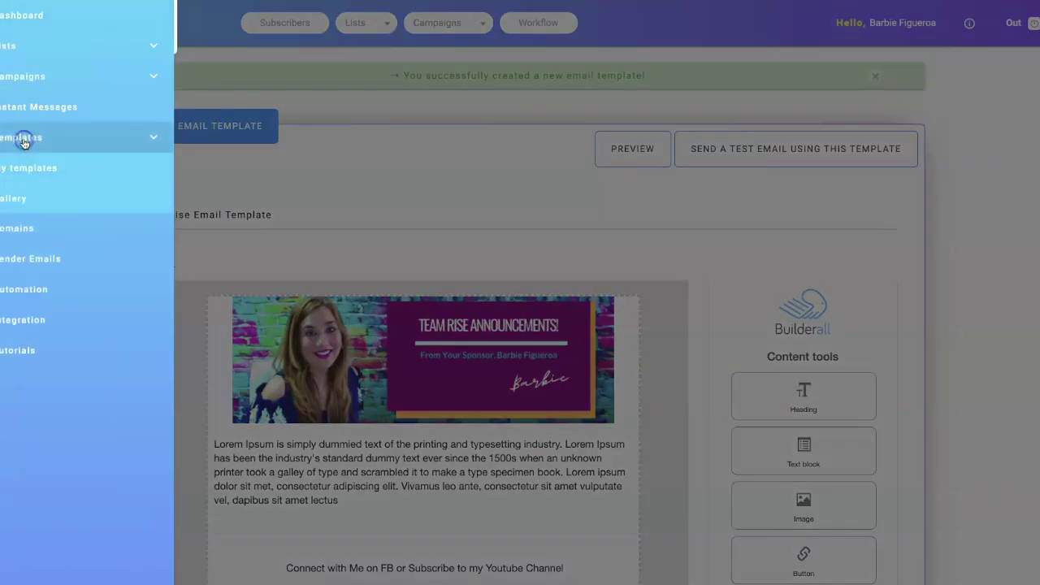
left_click(22, 166)
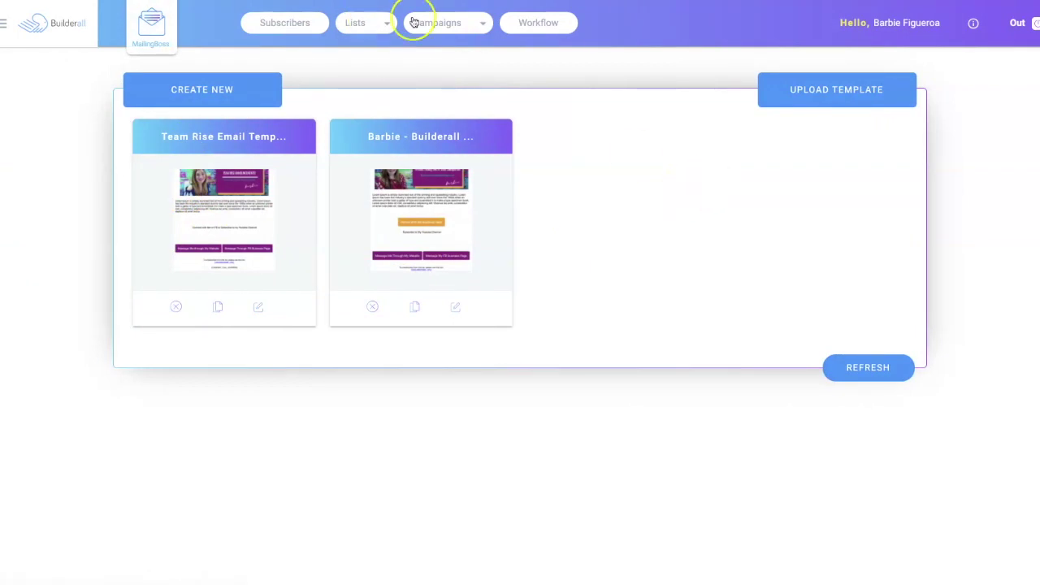
Create a new email campaign from the all-emails list and name it Test Email Template
left_click(456, 30)
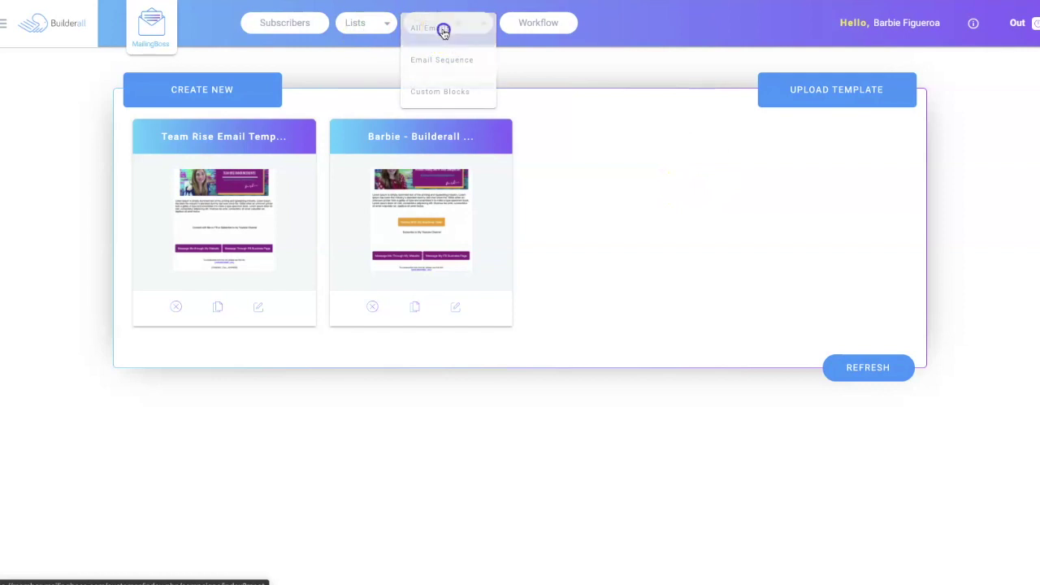
left_click(444, 29)
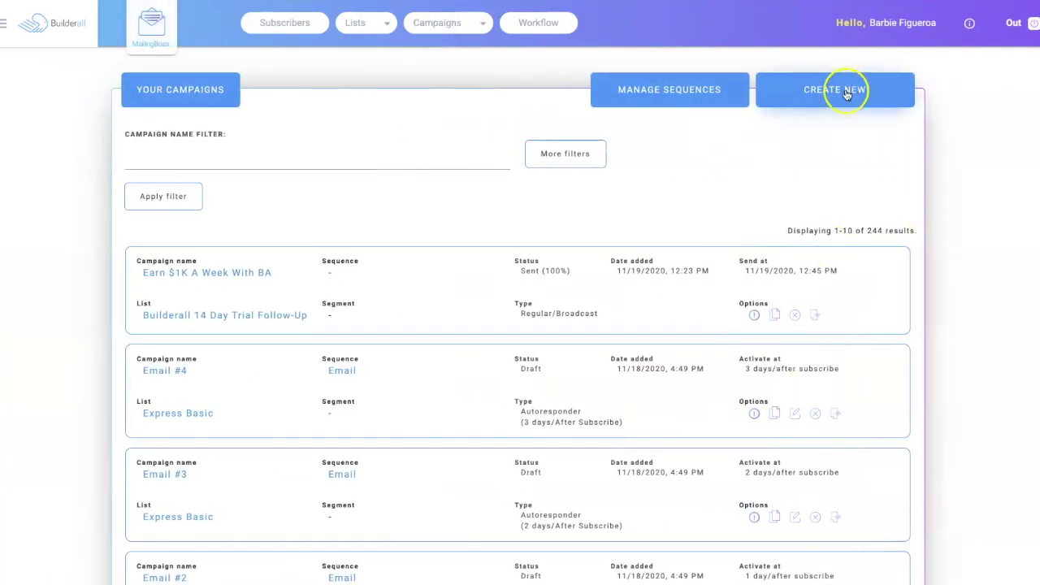
left_click(845, 92)
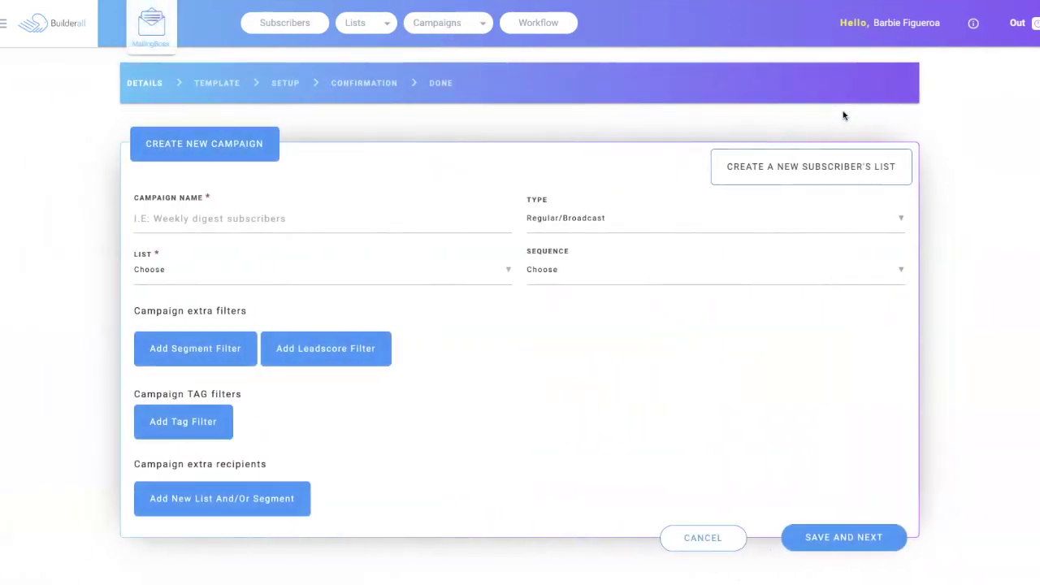
left_click(375, 221)
type("Test T")
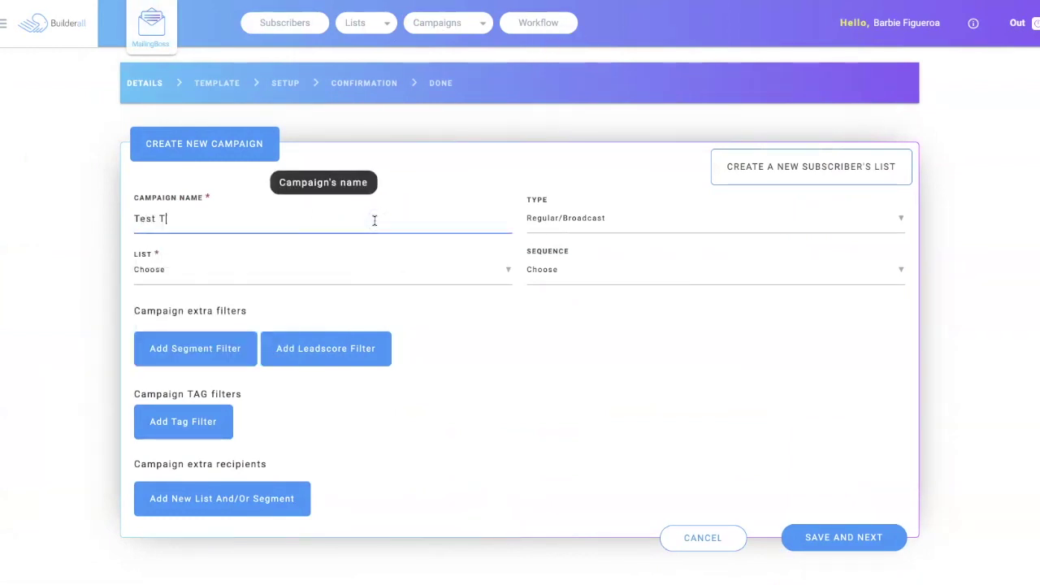
type("mail Template")
key("Tab")
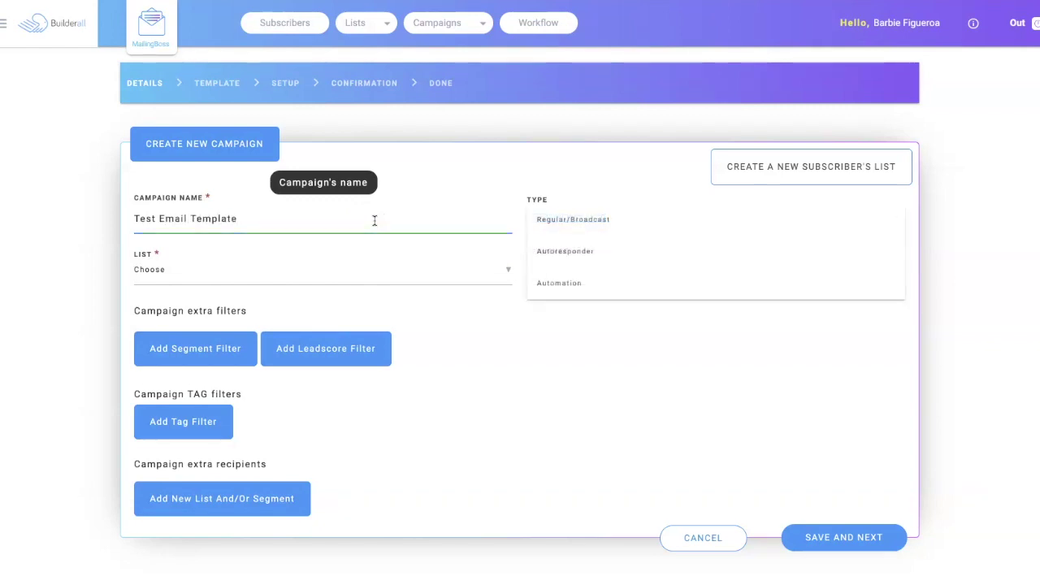
Keep the campaign type as Regular/Broadcast, choose the IP001 - Professional Confectioner Course list, and save the campaign details
left_click(599, 233)
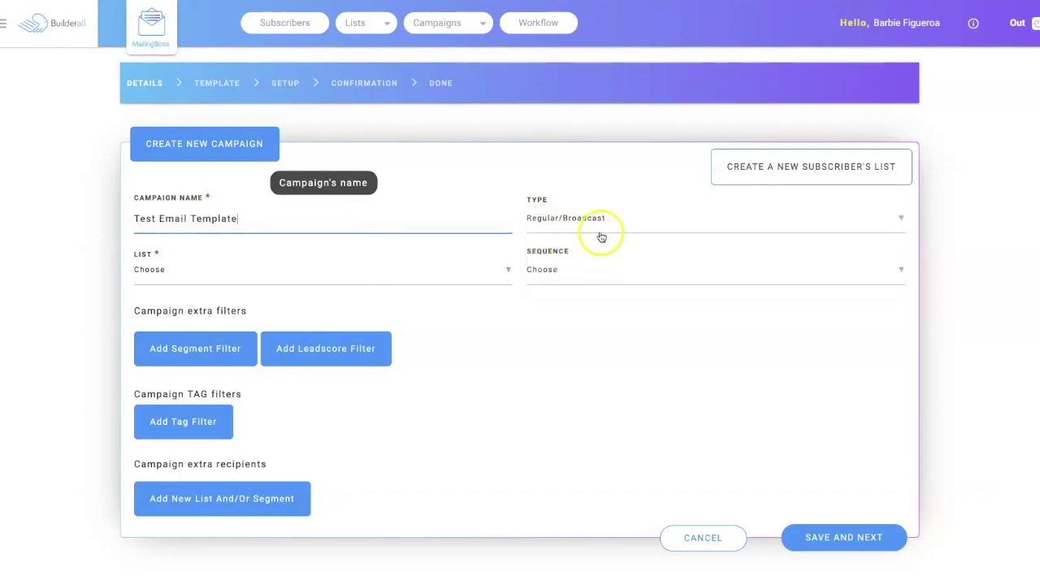
left_click(215, 272)
left_click(209, 303)
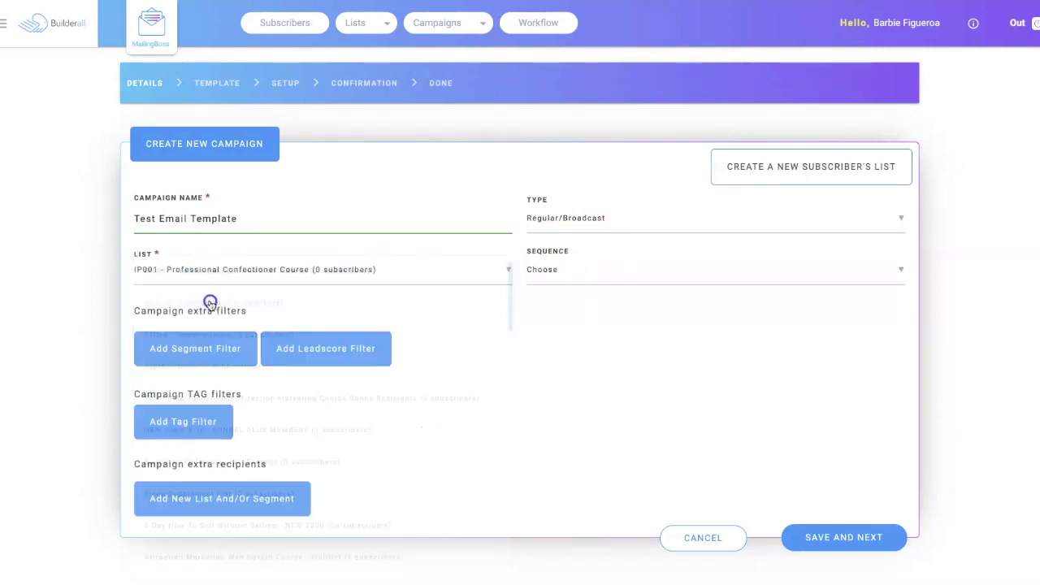
left_click(825, 542)
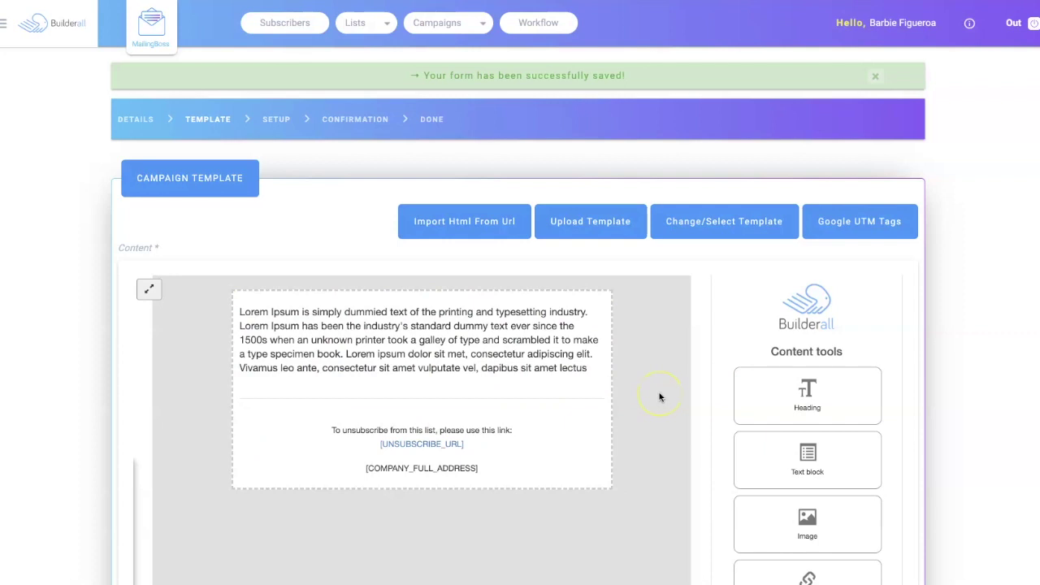
Load the saved Team Rise Email Template as the campaign's content and save it to proceed to the setup stage
left_click(740, 230)
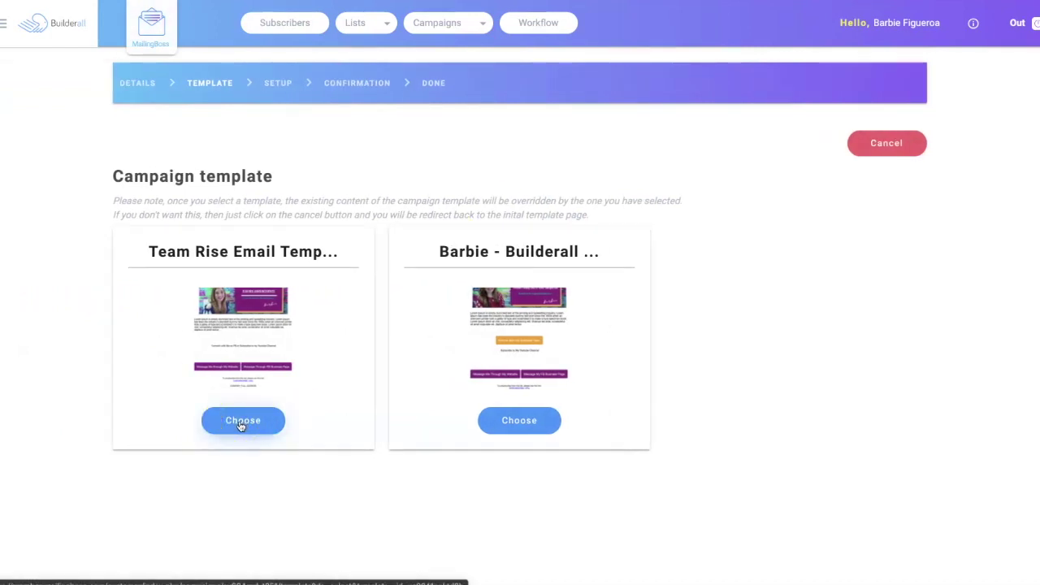
left_click(240, 422)
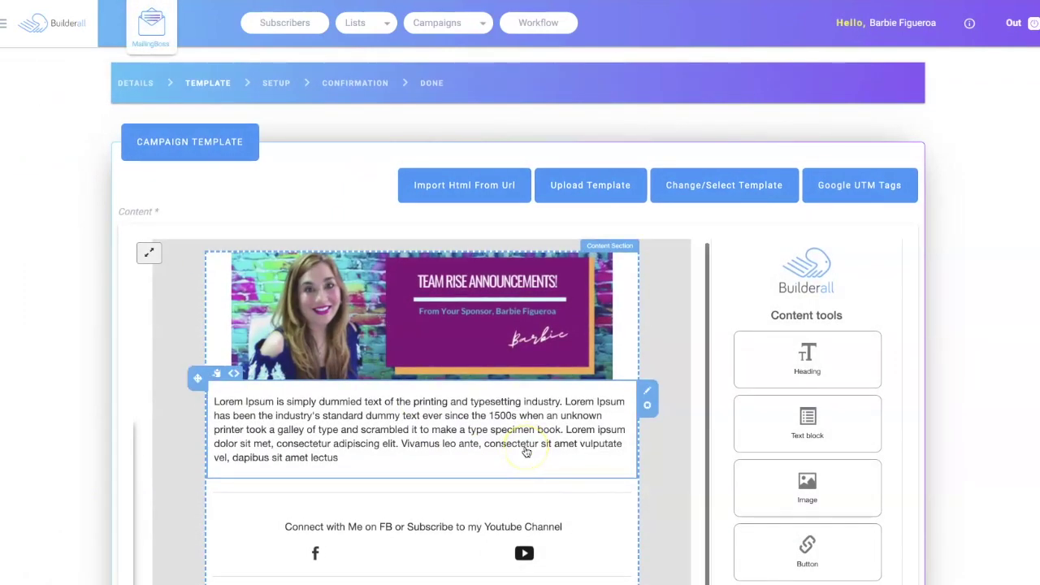
scroll(525, 449, "down", 1)
scroll(525, 450, "down", 1)
left_click(551, 473)
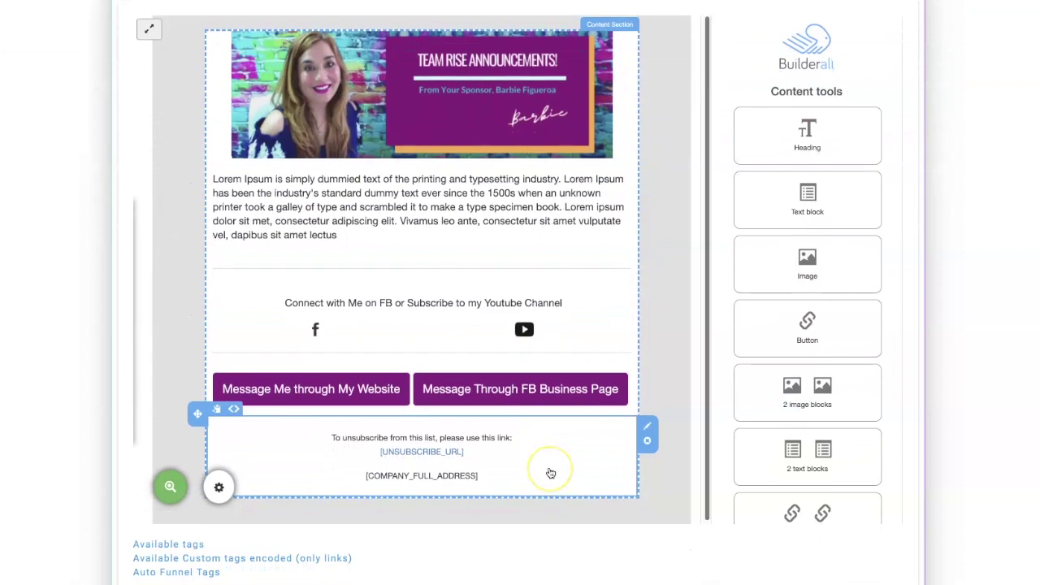
scroll(550, 473, "up", 1)
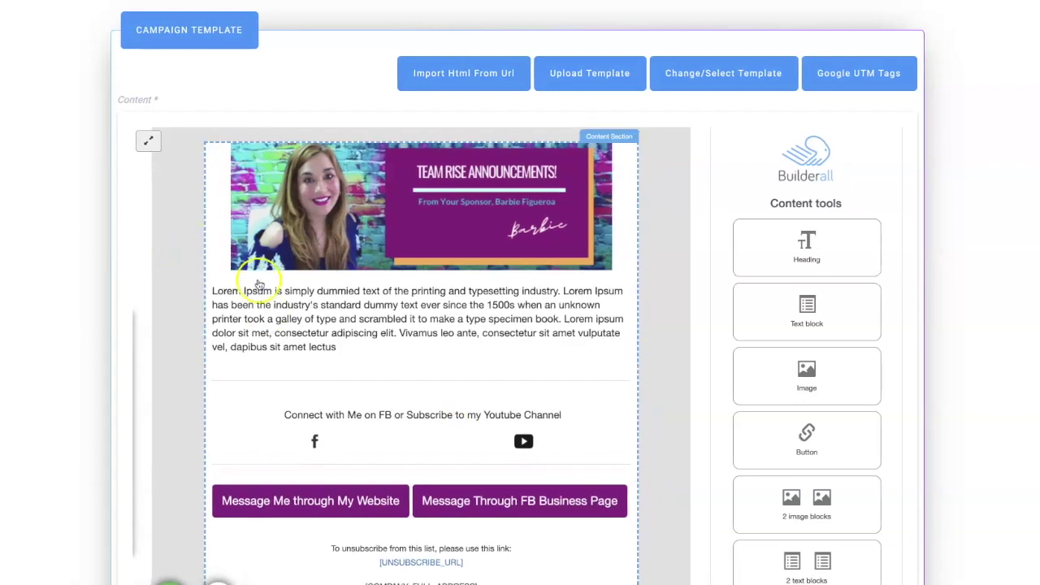
left_click(244, 321)
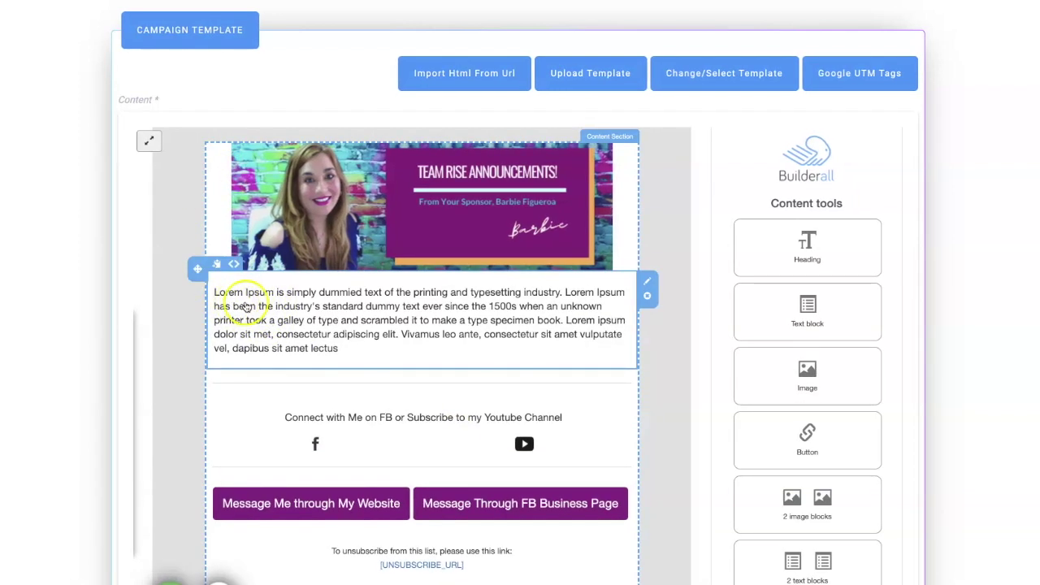
scroll(245, 305, "down", 1)
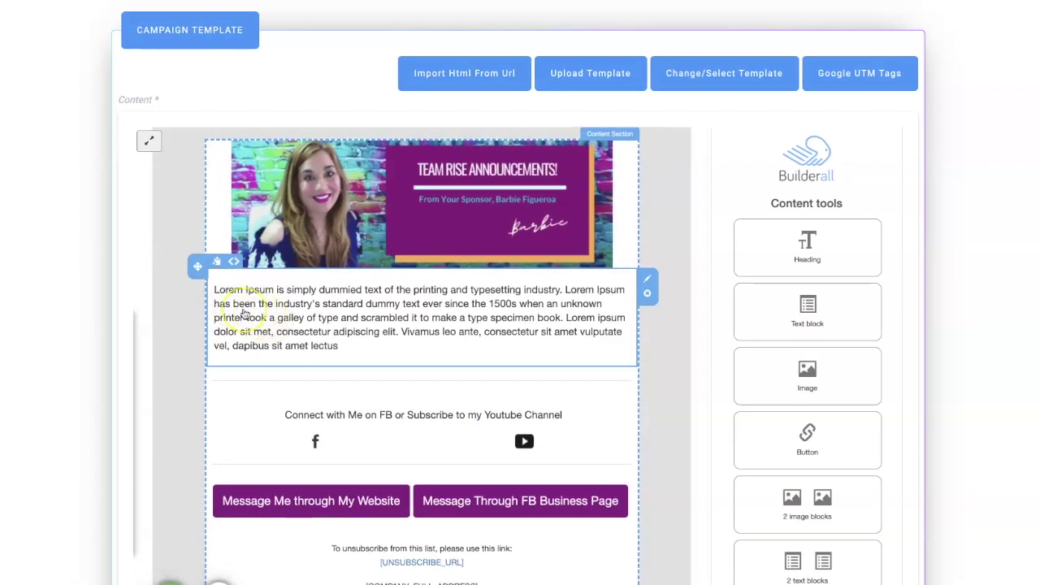
scroll(594, 377, "down", 5)
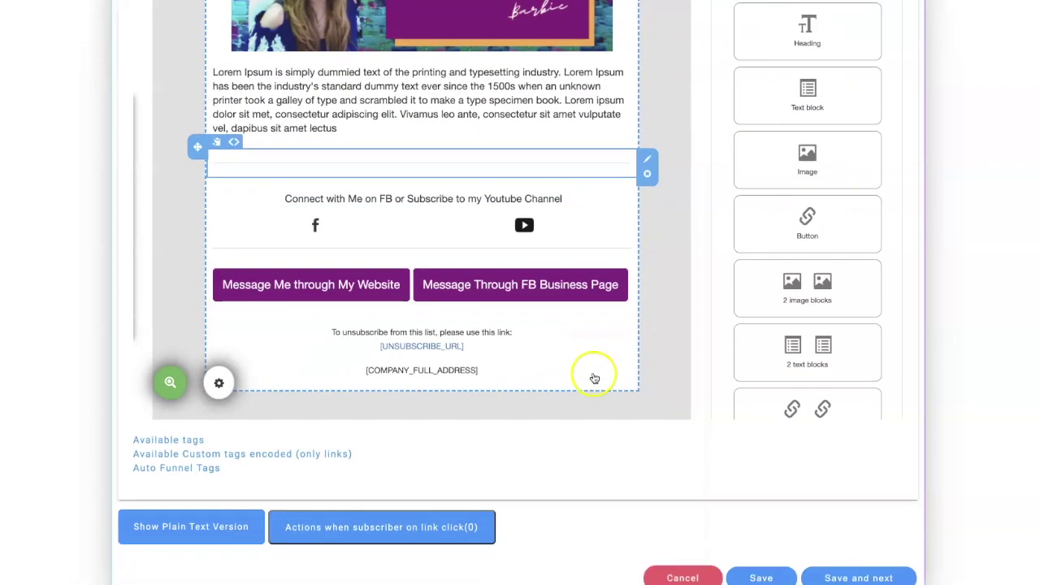
left_click(874, 544)
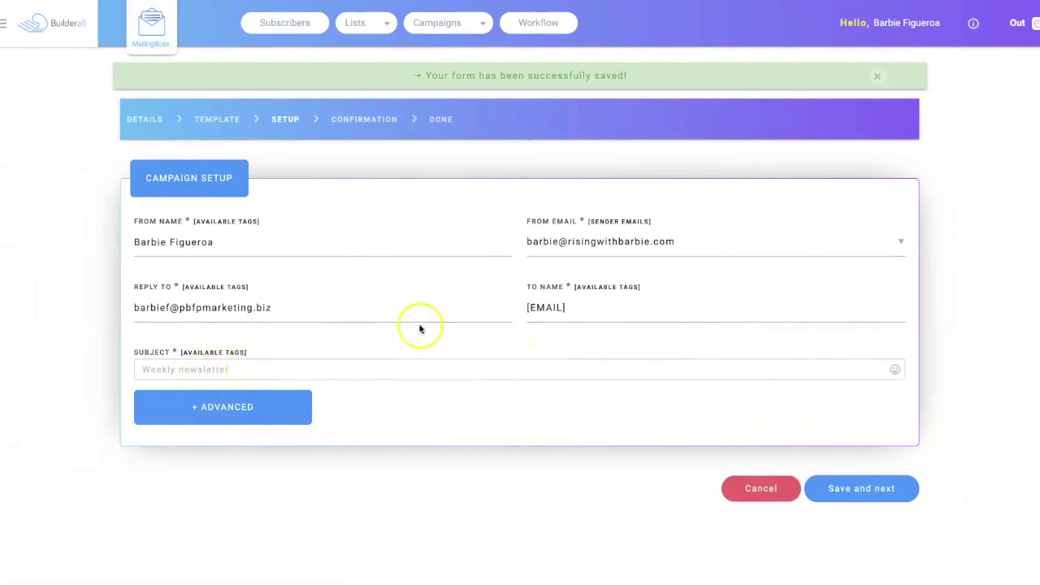
Set the campaign's subject to Test Email Template and save the setup to proceed to the confirmation stage
left_click(297, 366)
type("Test Email Template")
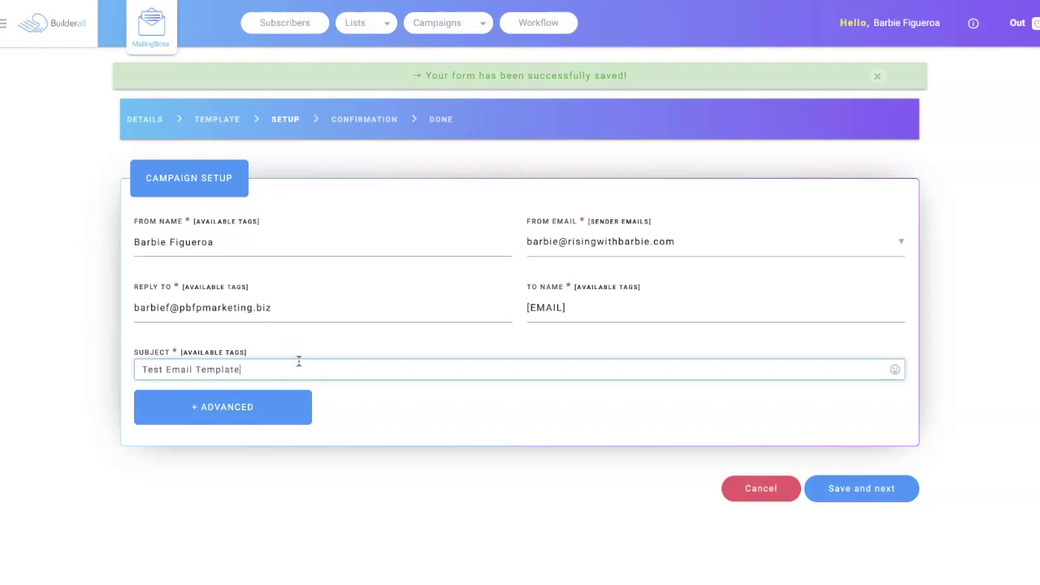
left_click(860, 492)
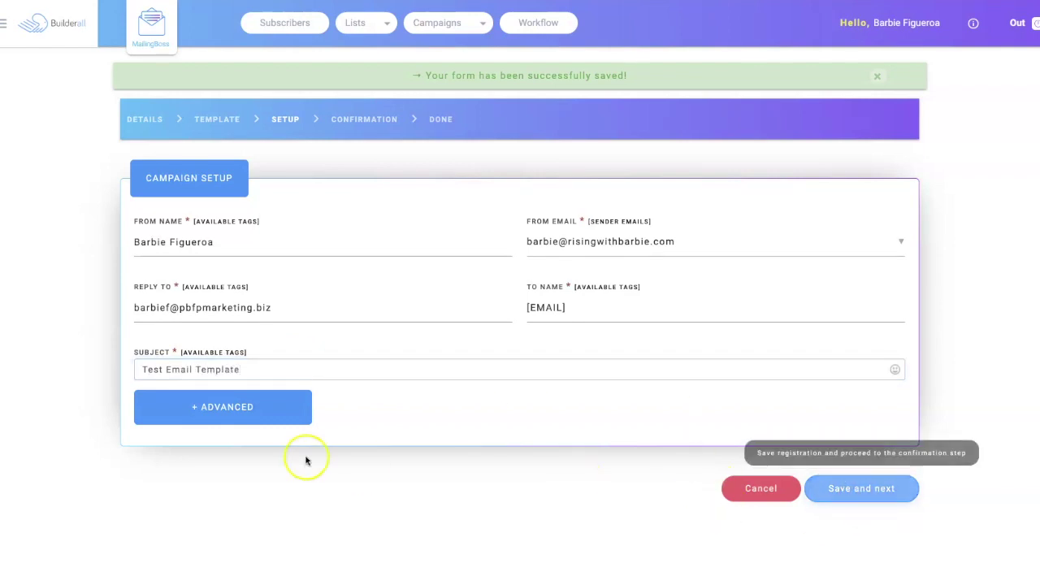